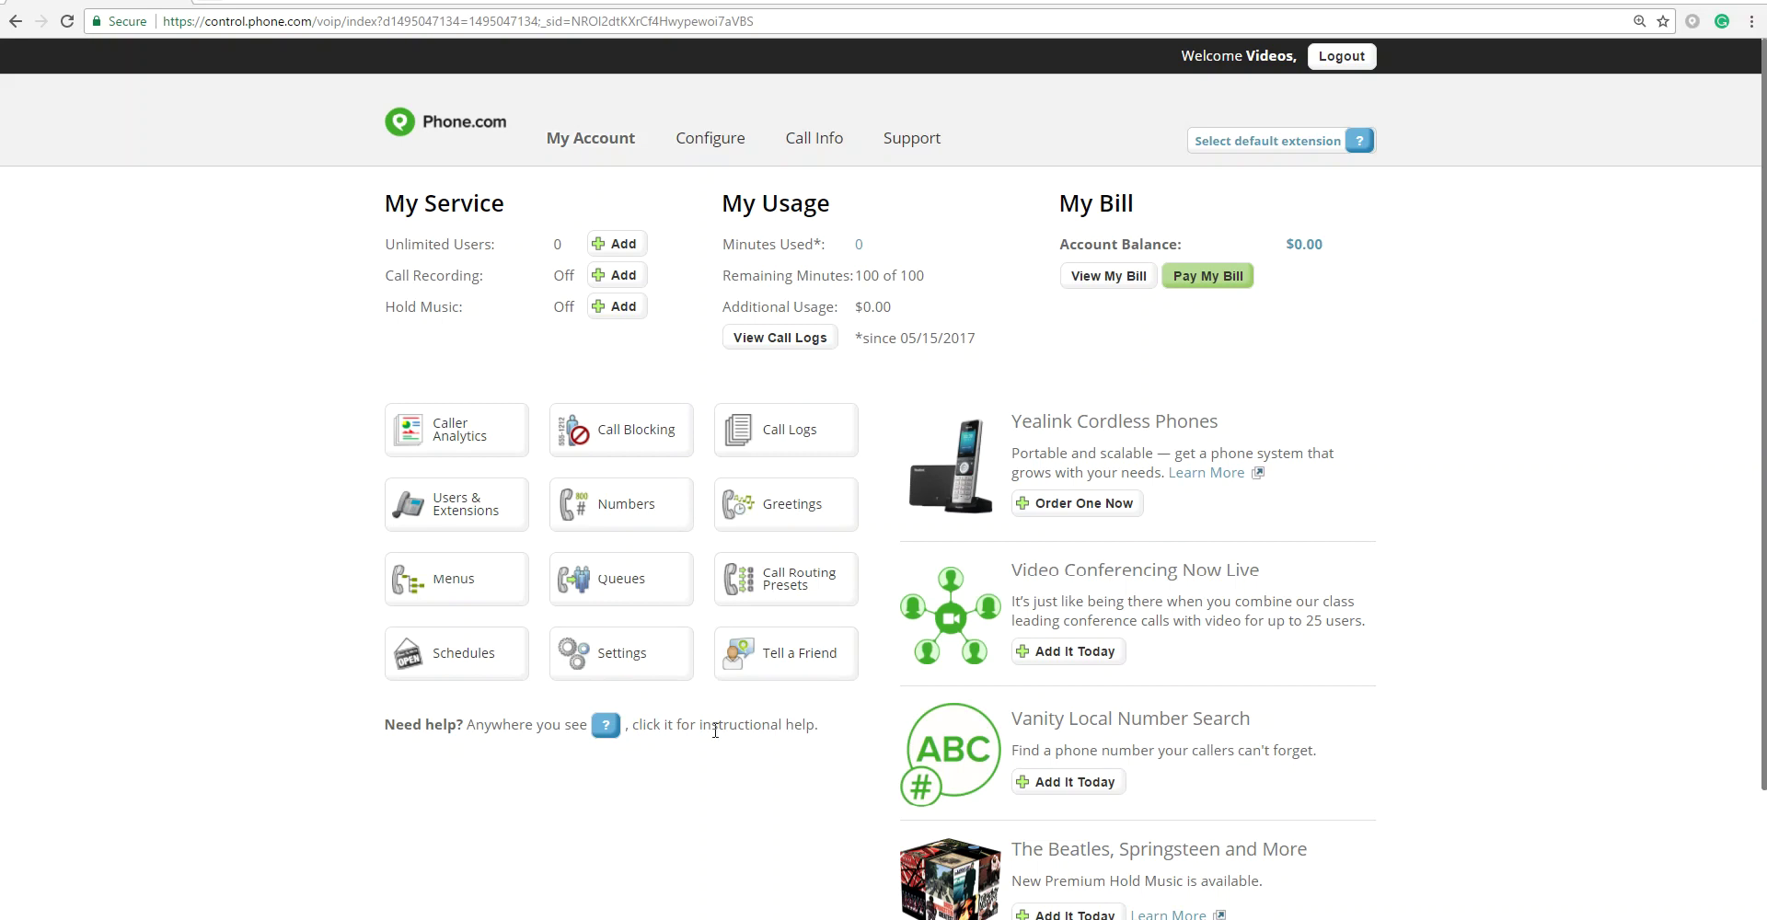
Start a new greeting and set its source to Text to Greeting
mouse_move(705, 155)
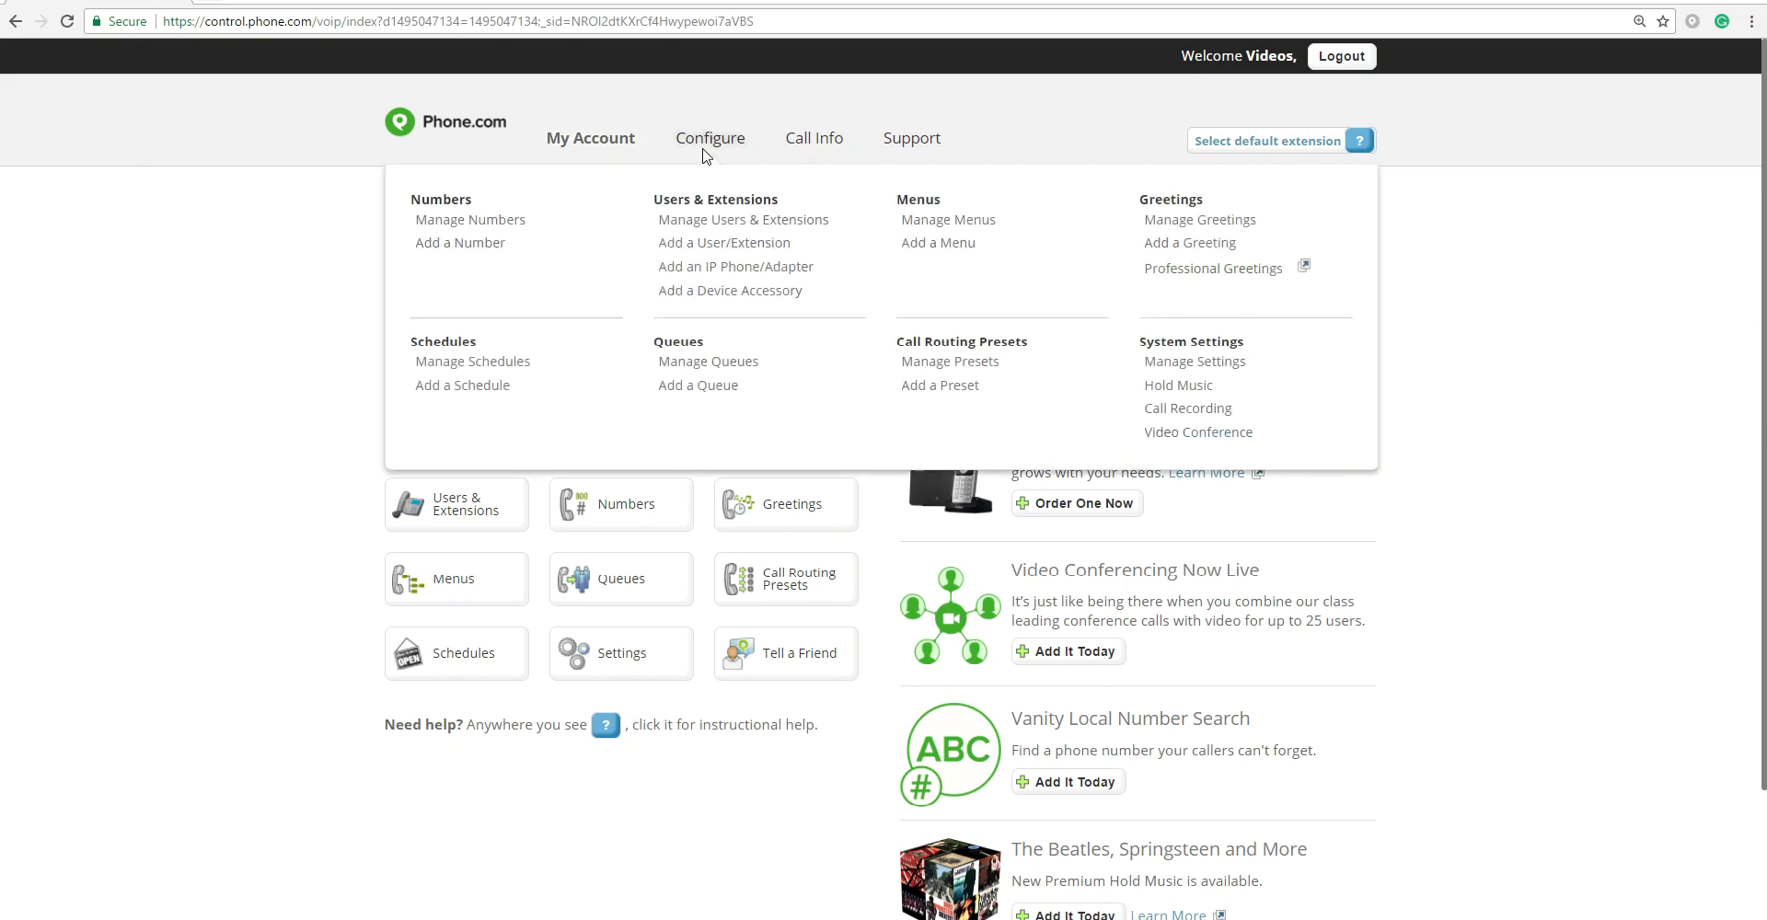
left_click(1188, 246)
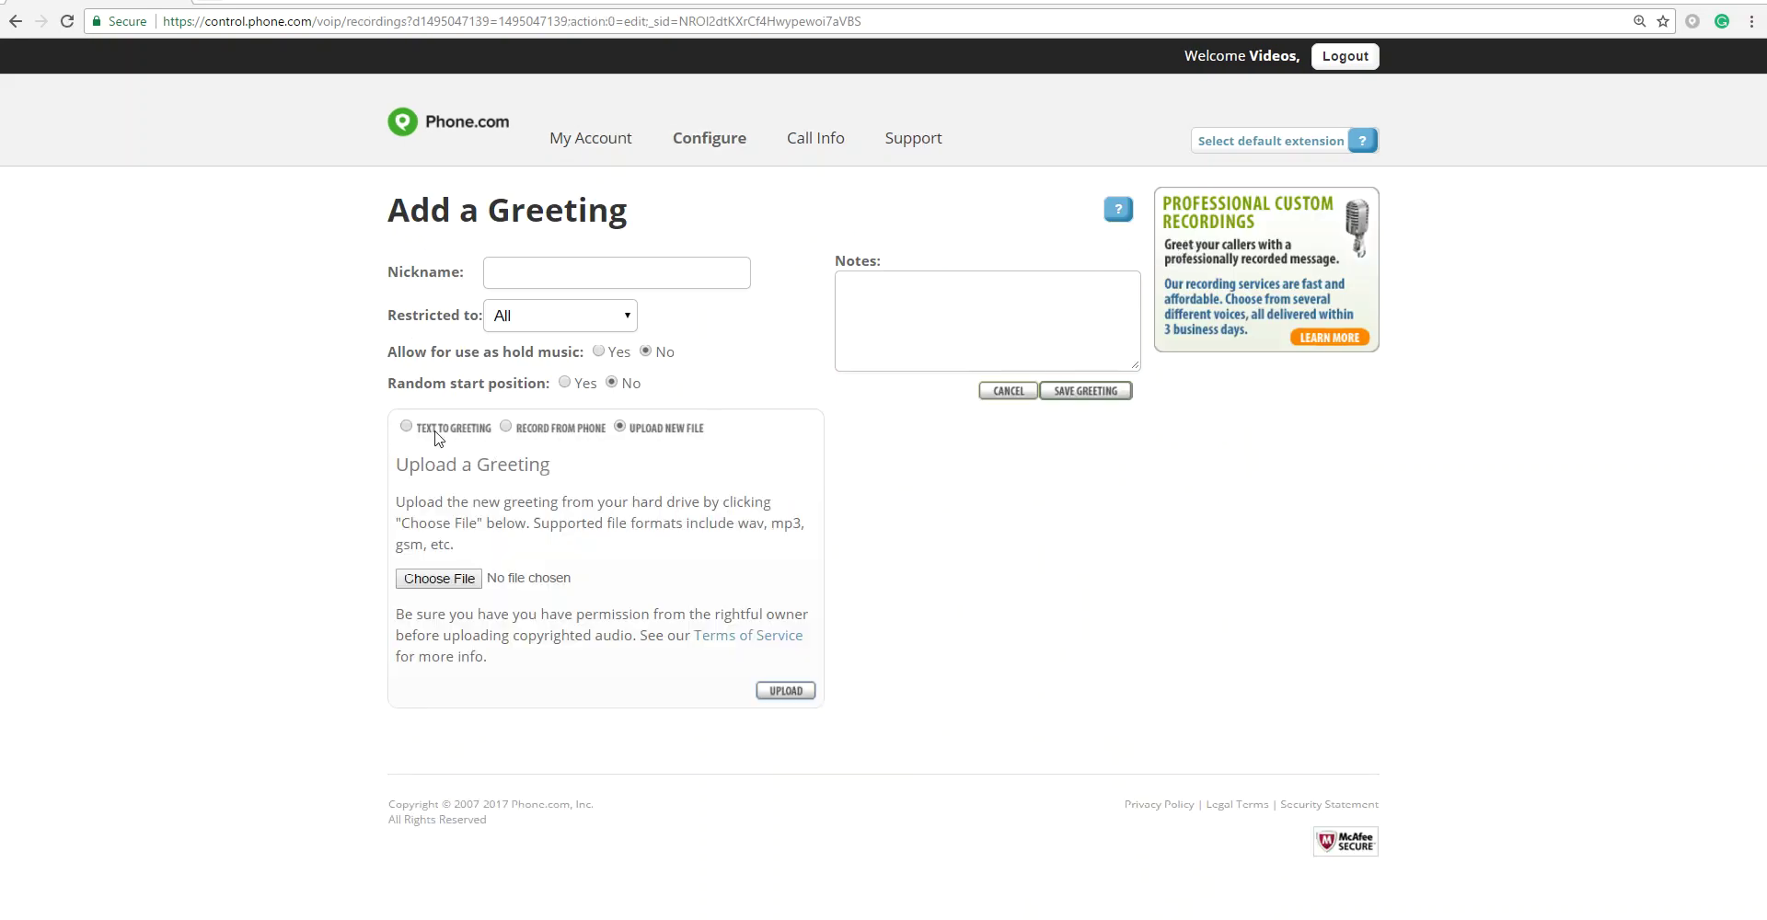
left_click(438, 431)
left_click(555, 434)
left_click(653, 430)
left_click(454, 434)
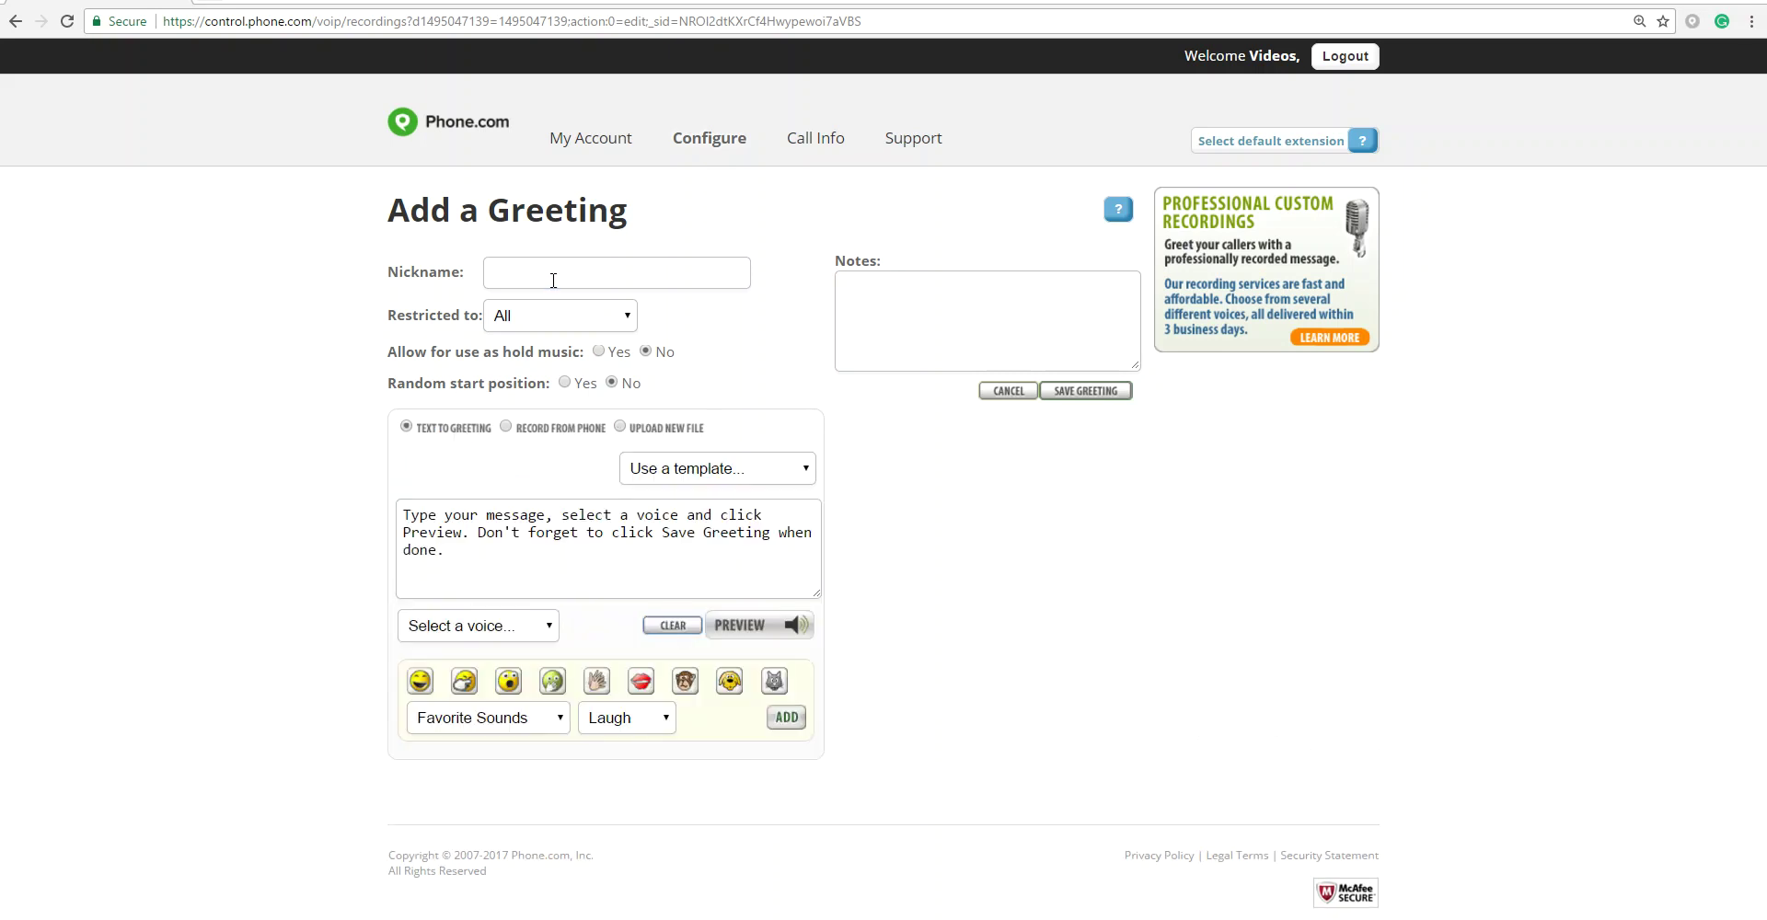
Nickname it as the user's voicemail from autocomplete and restrict it to Default Extension
left_click(553, 280)
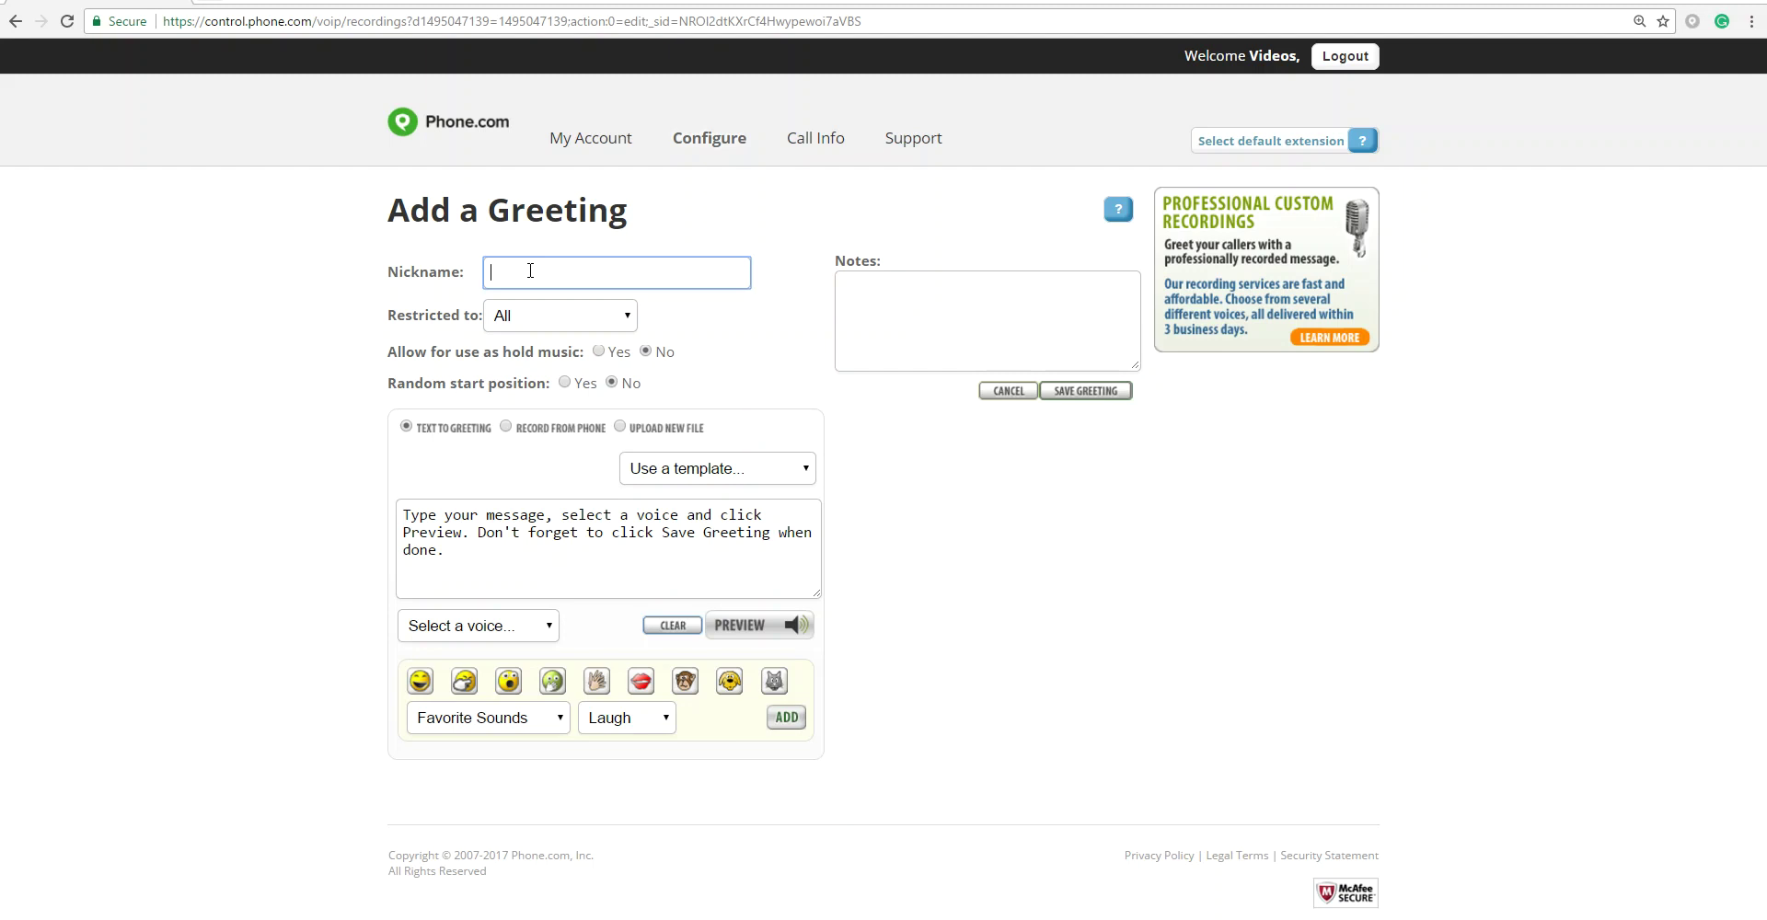
type("Karen's Voicemail")
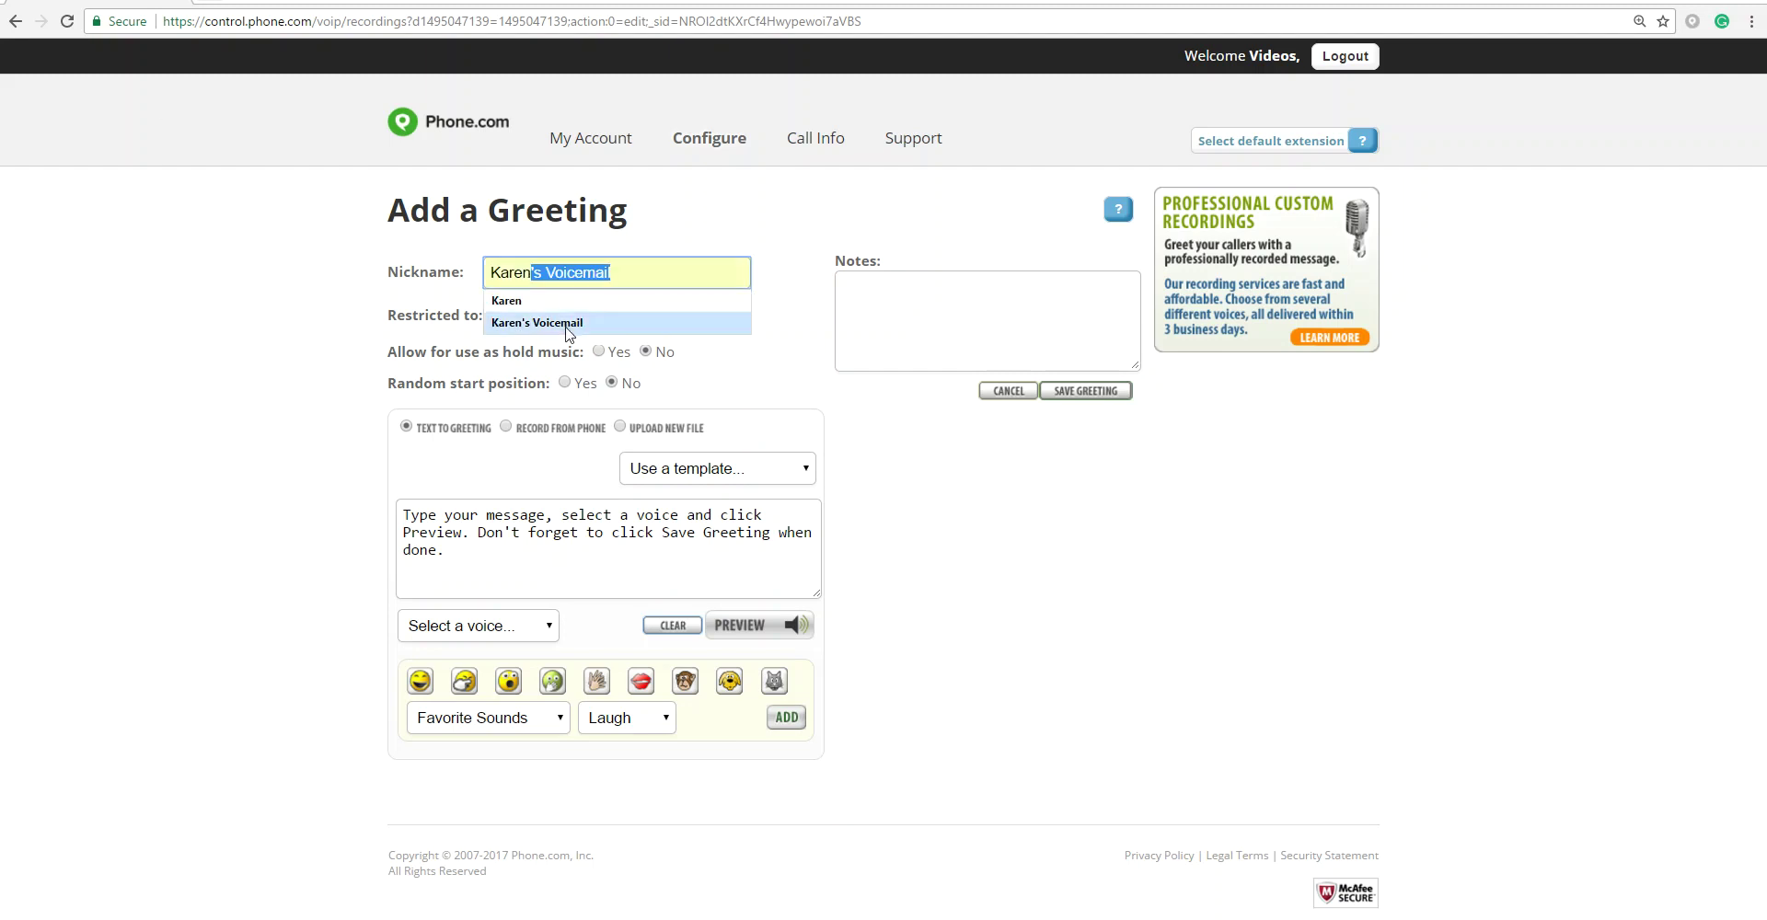
left_click(565, 323)
left_click(535, 322)
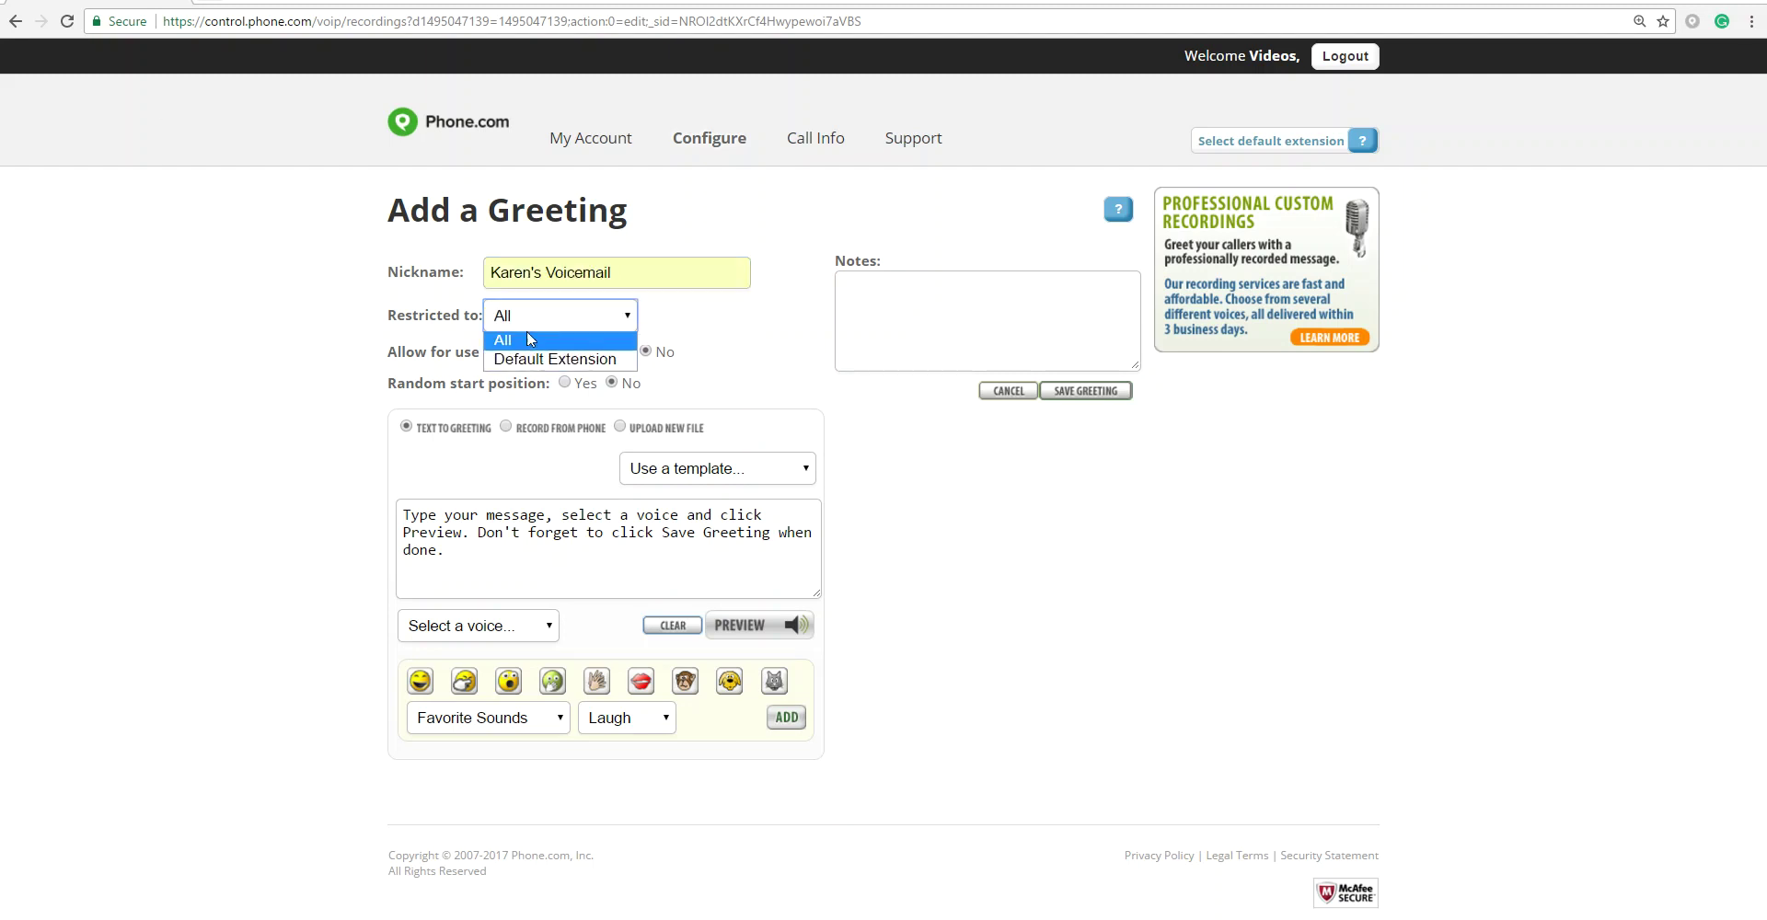
left_click_drag(524, 357, 537, 383)
left_click(556, 322)
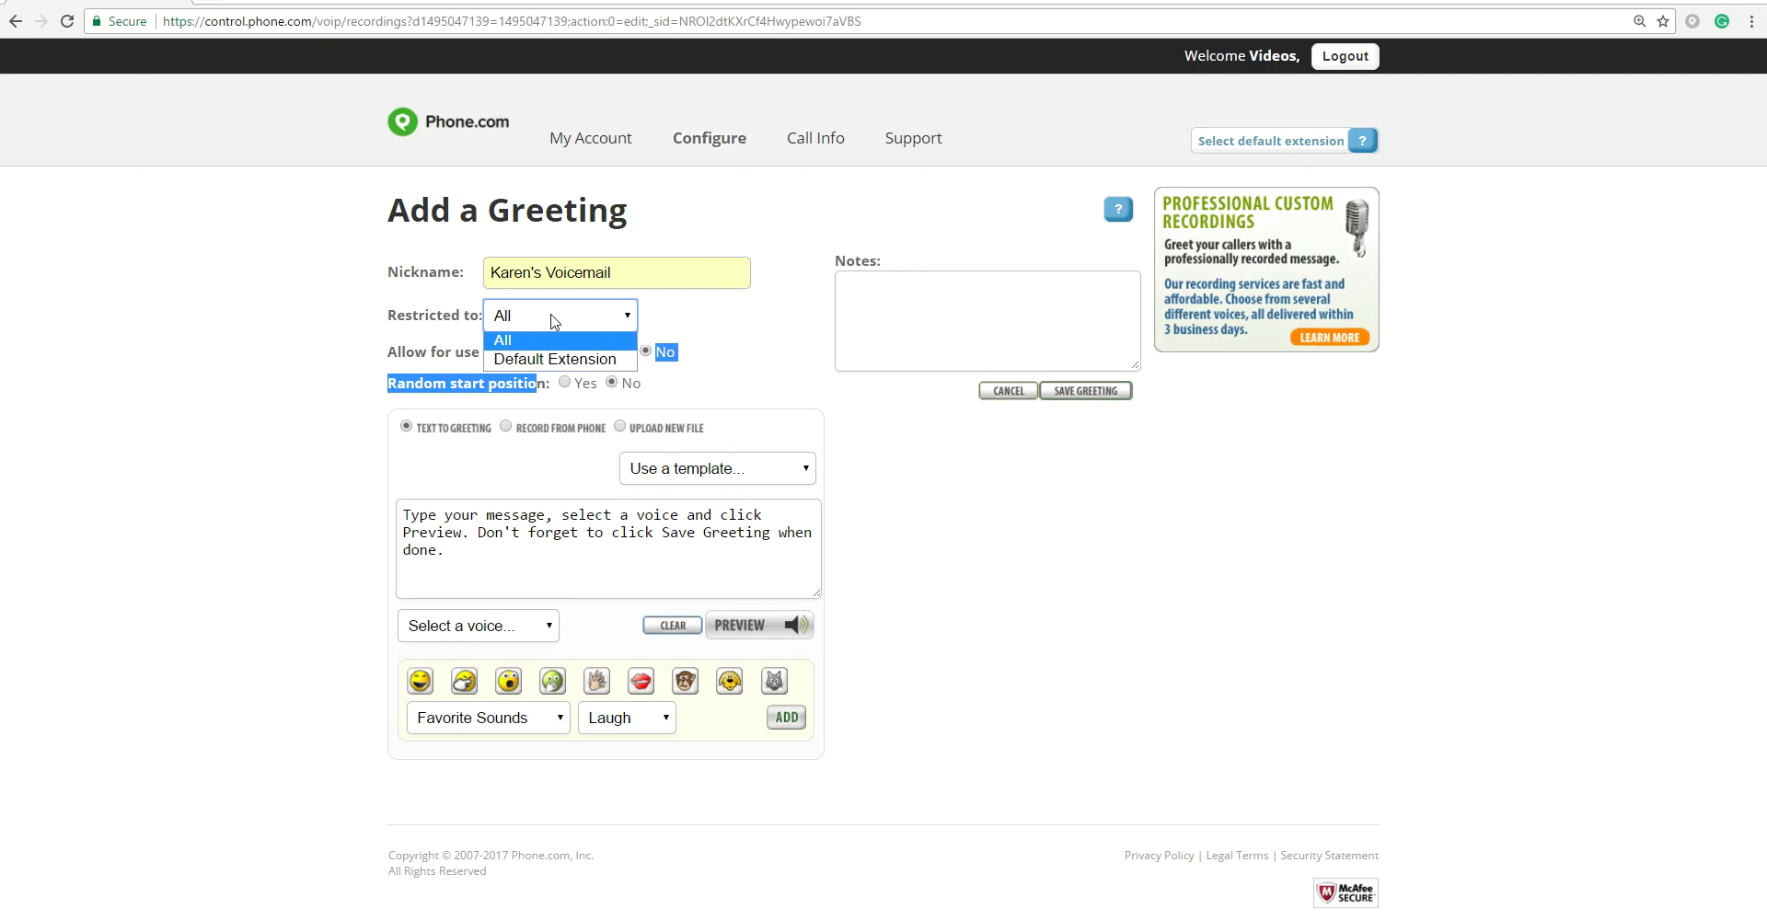
left_click(557, 359)
left_click(366, 342)
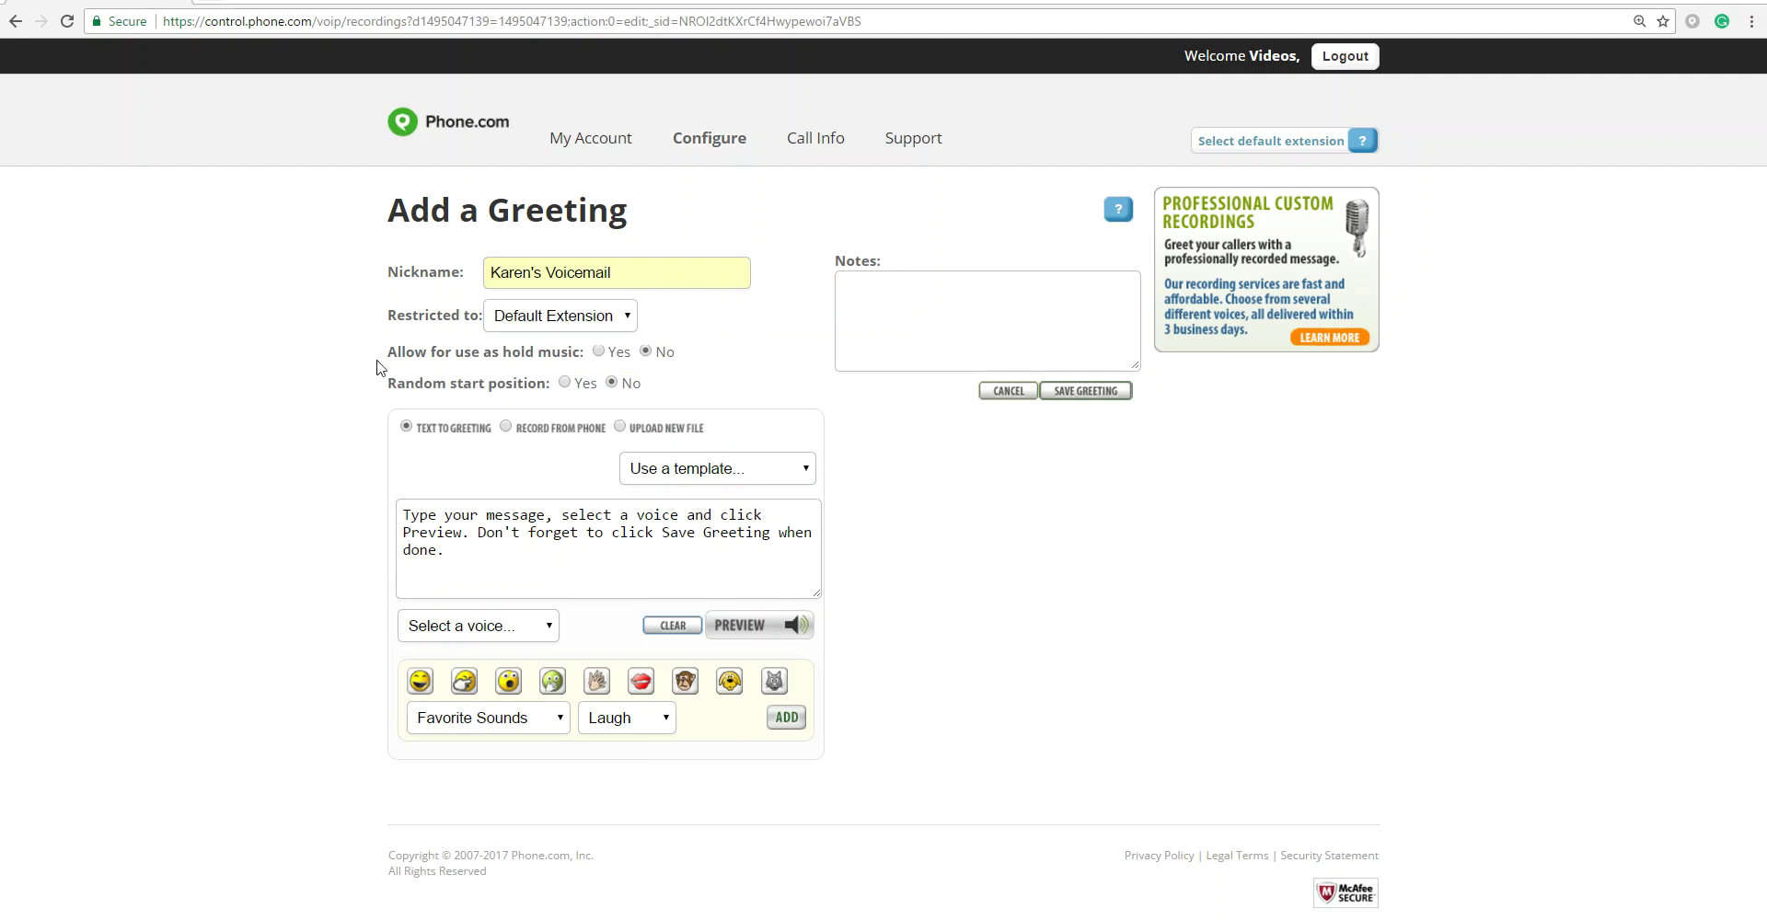
left_click(645, 351)
left_click(448, 551)
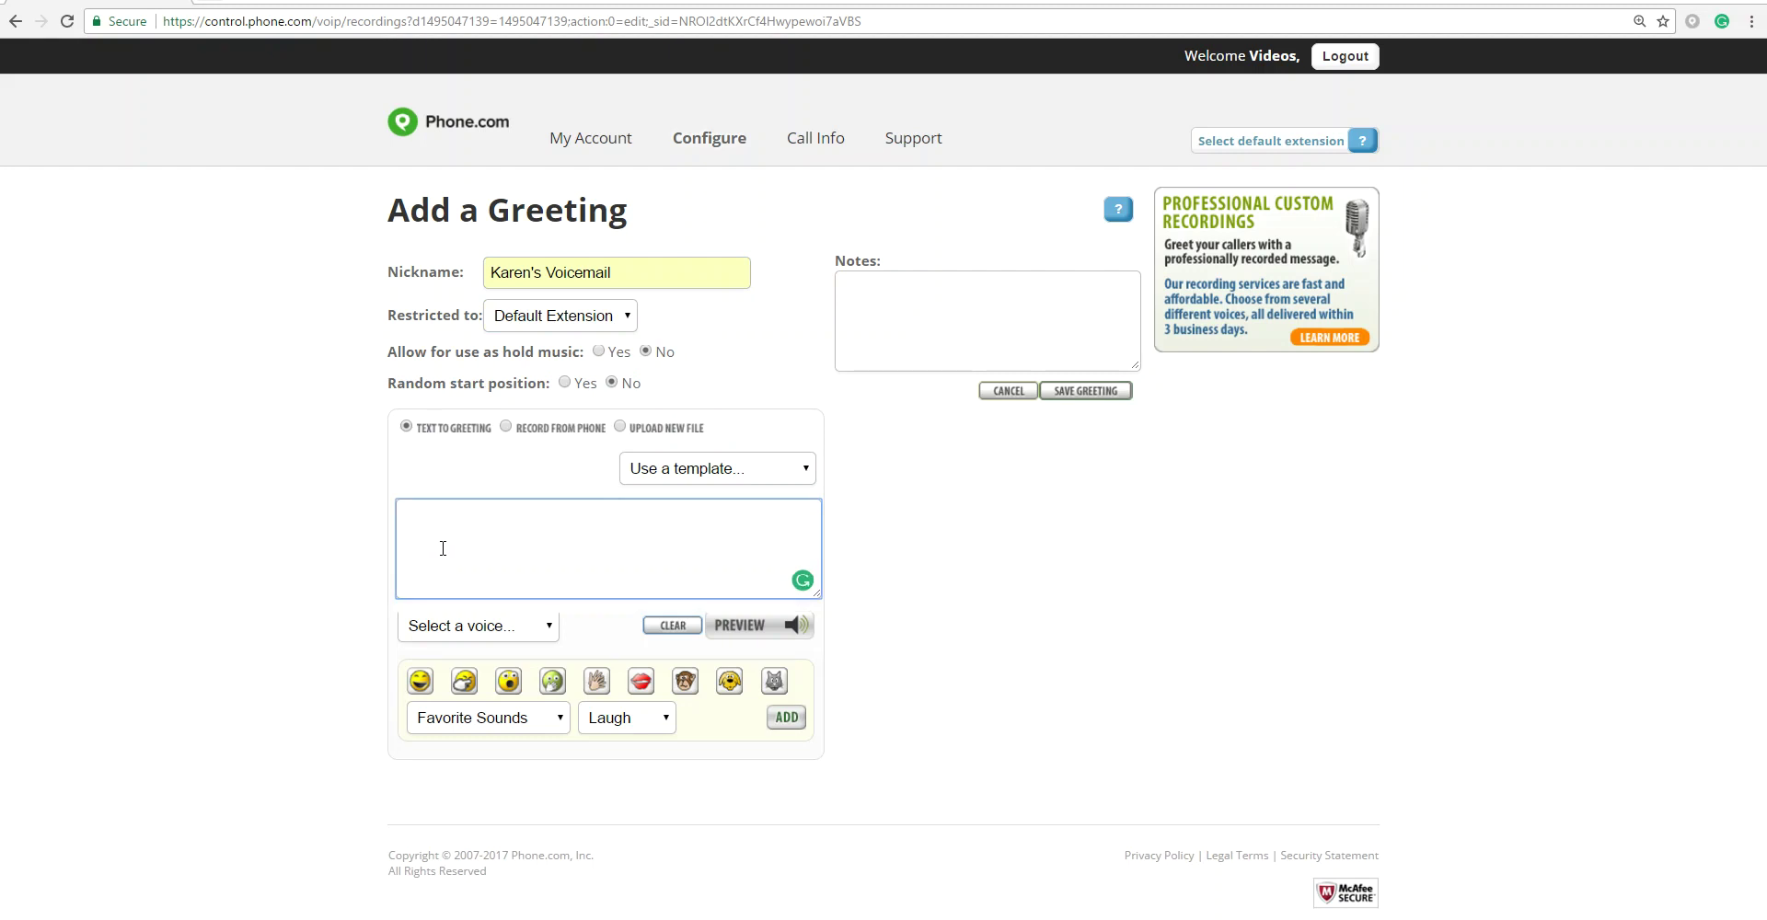
Enter the greeting message "Can't come to the phone.... Please leave a message." without using a template
type("Can't come to the phone. Please leav ea")
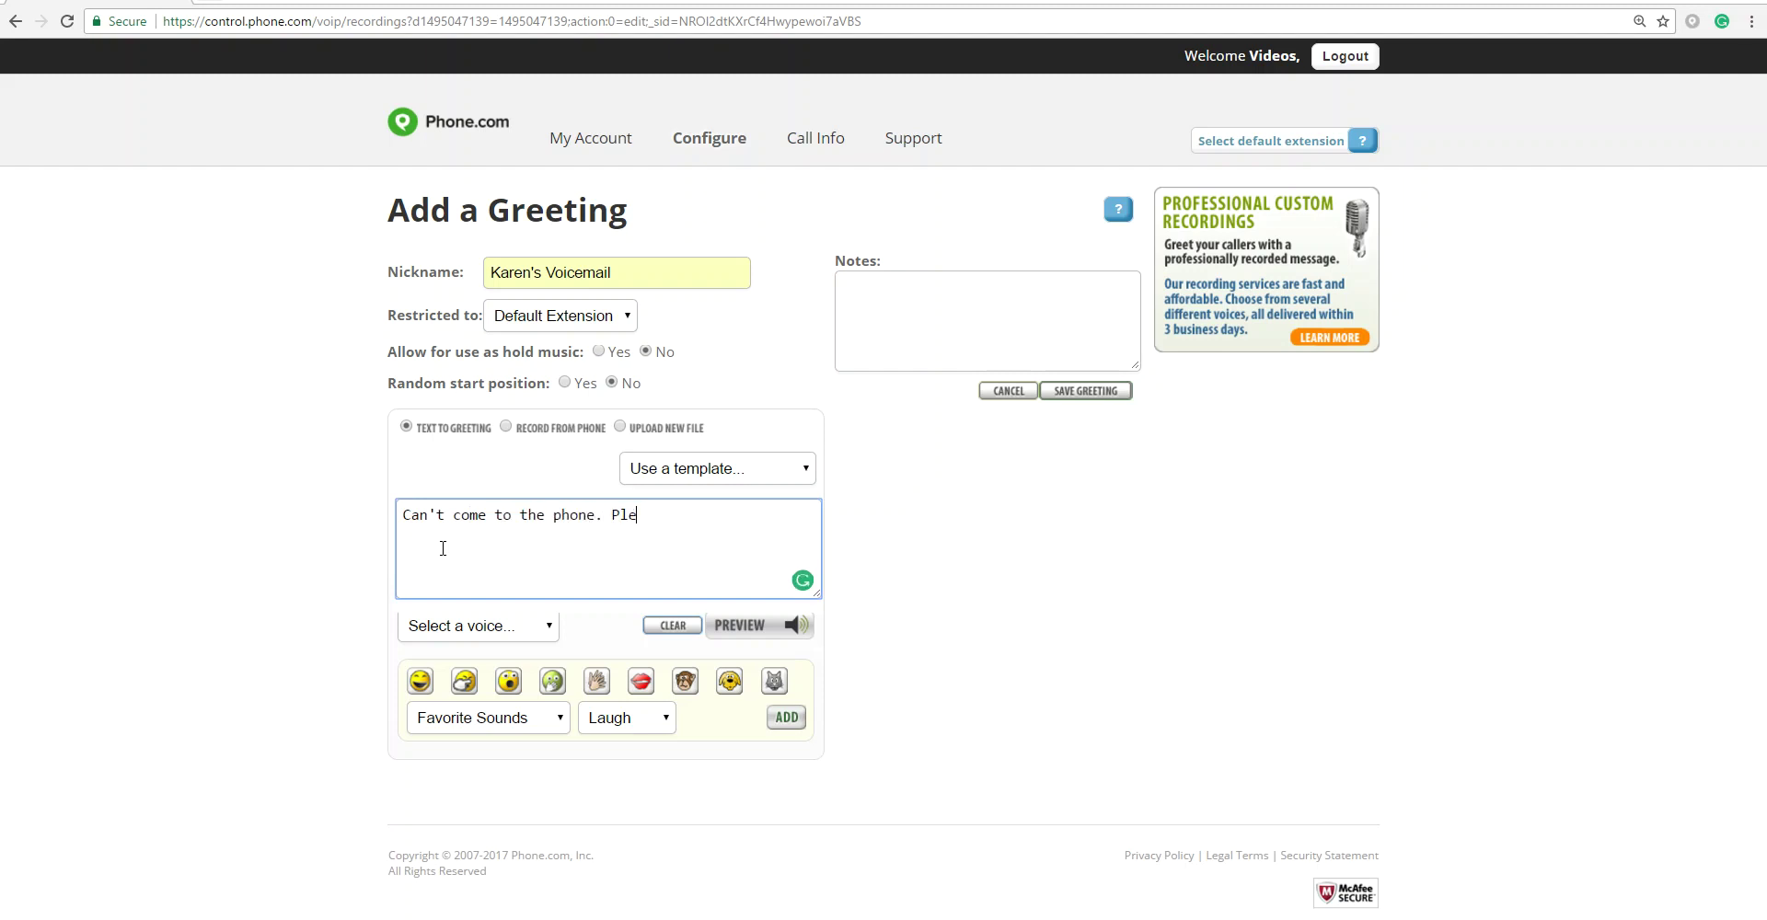
key("BackSpace")
key("BackSpace")
key("BackSpace")
key("BackSpace")
type("e a mes")
type("sage.")
type("...")
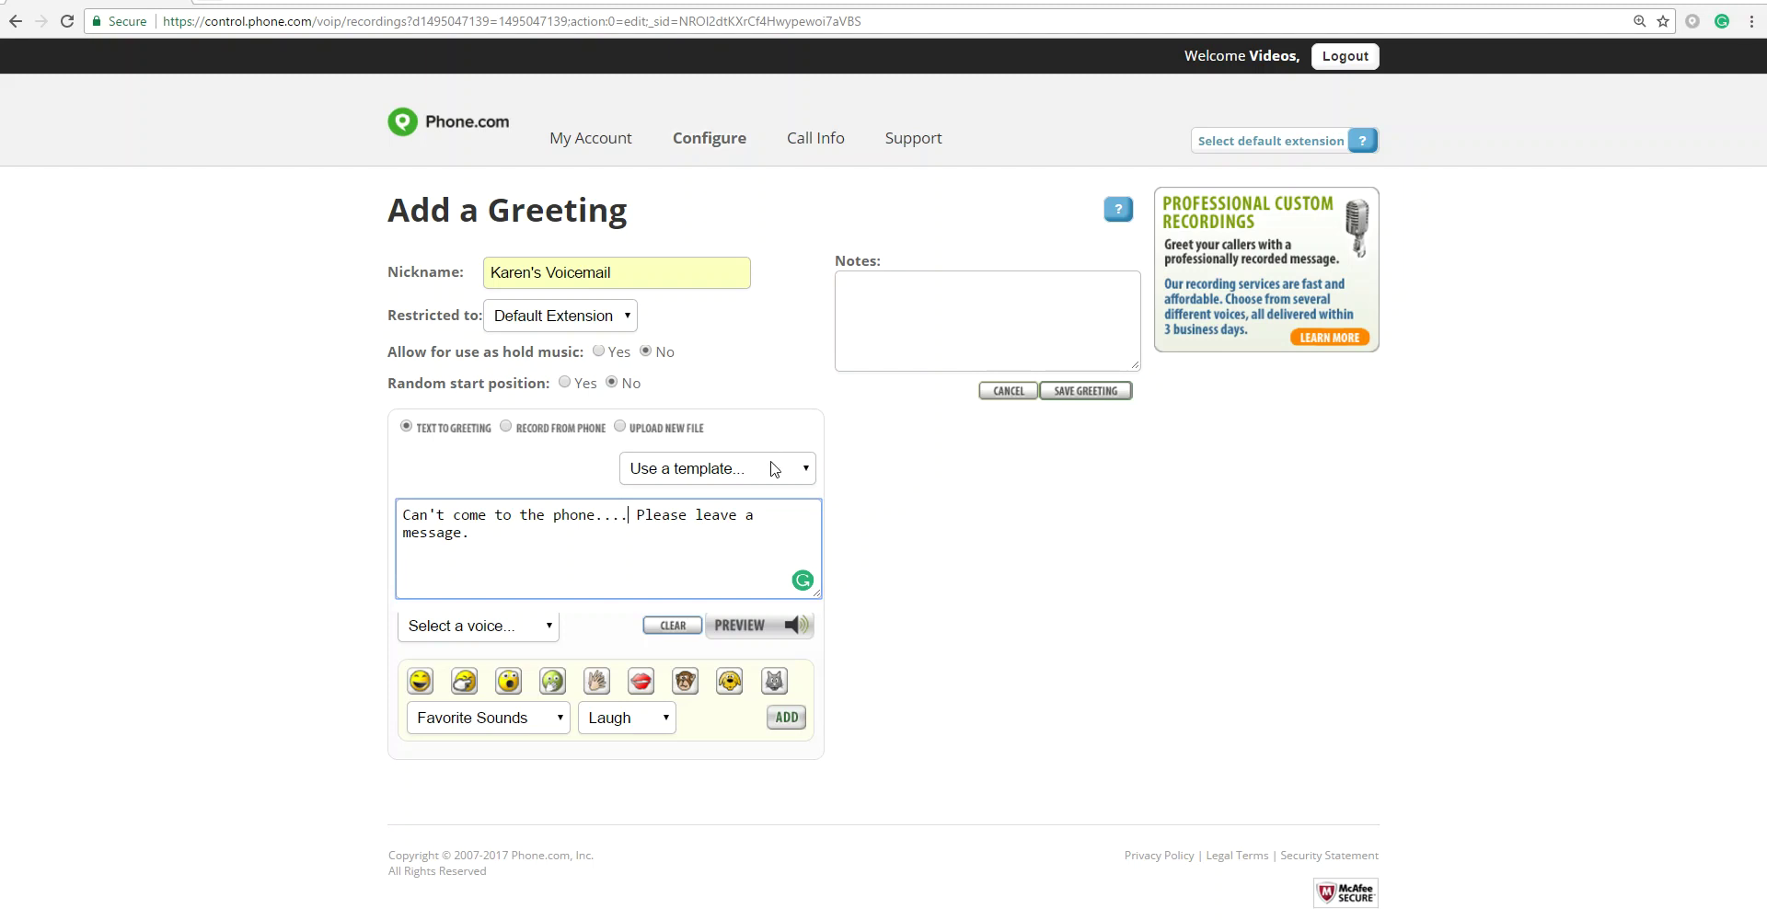
left_click(775, 467)
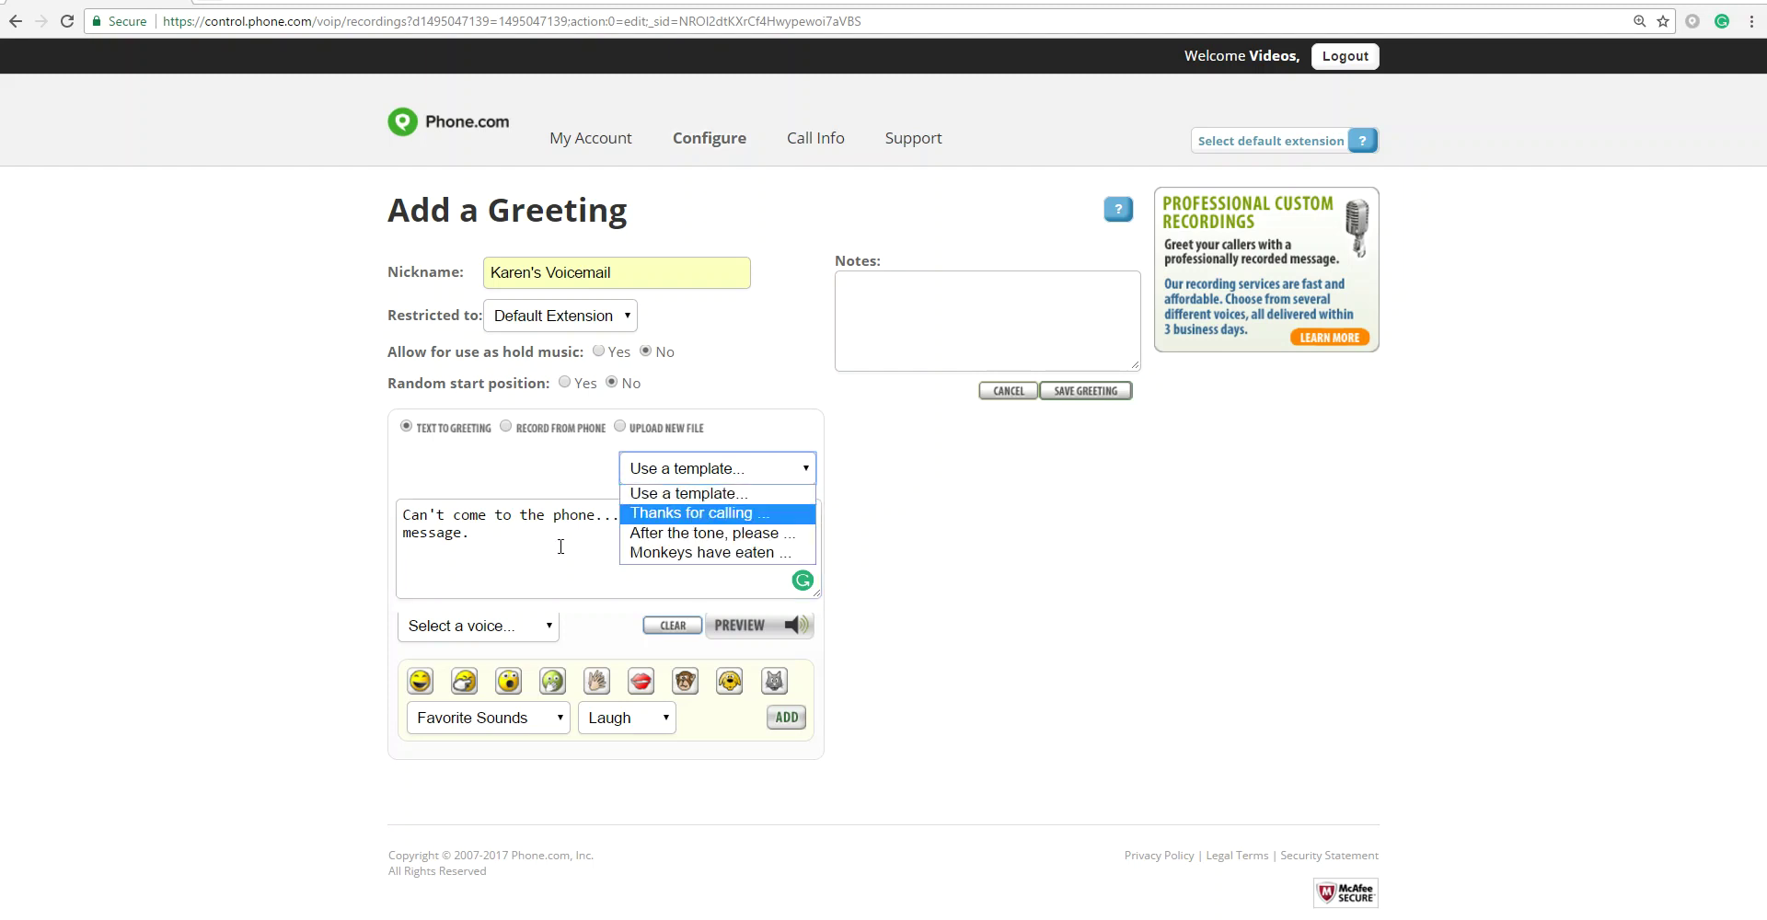
left_click(560, 547)
left_click(560, 546)
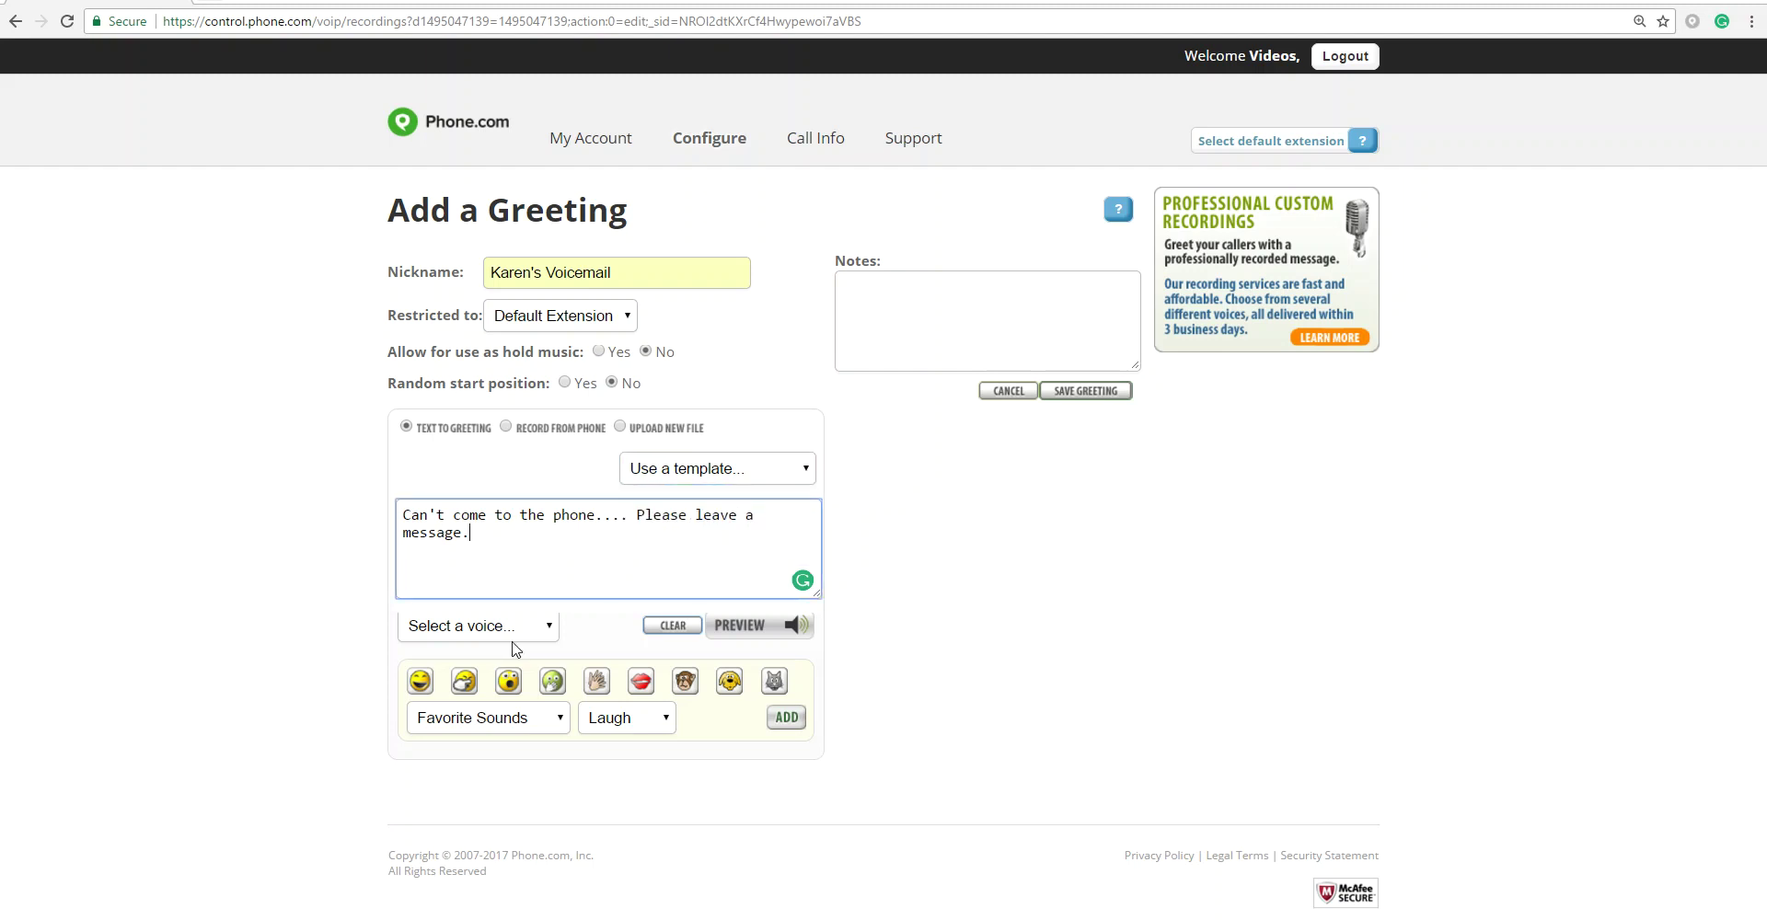
left_click(512, 633)
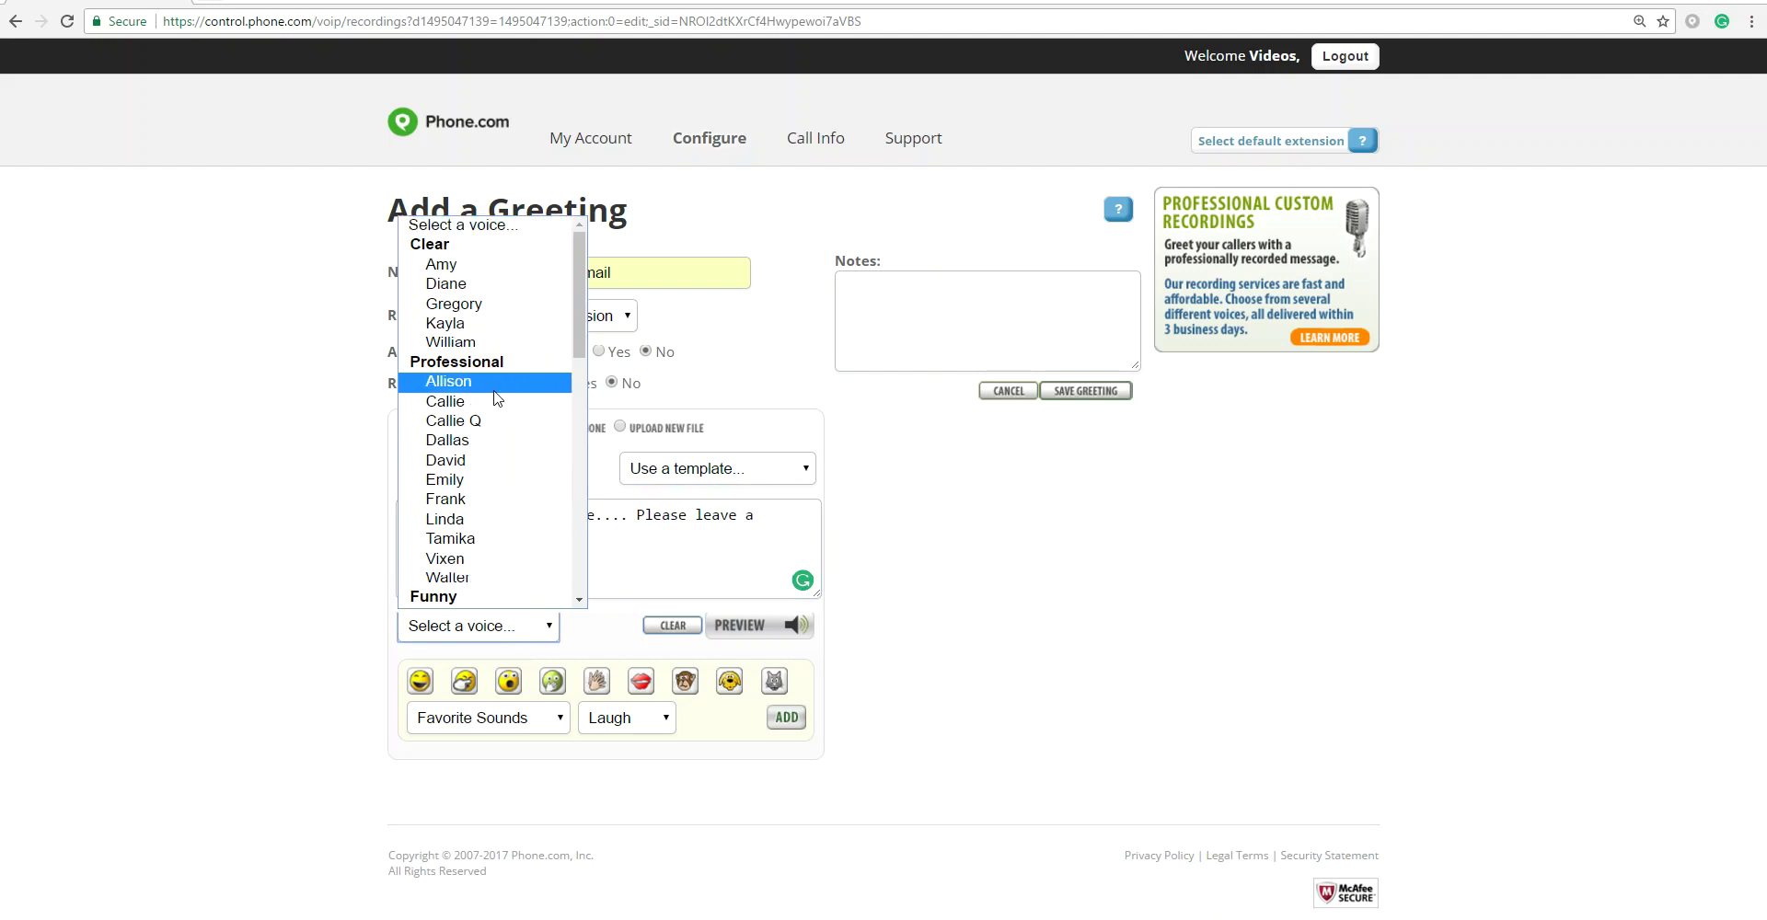
Choose the Allison voice and save the text greeting for extension 500
left_click(493, 382)
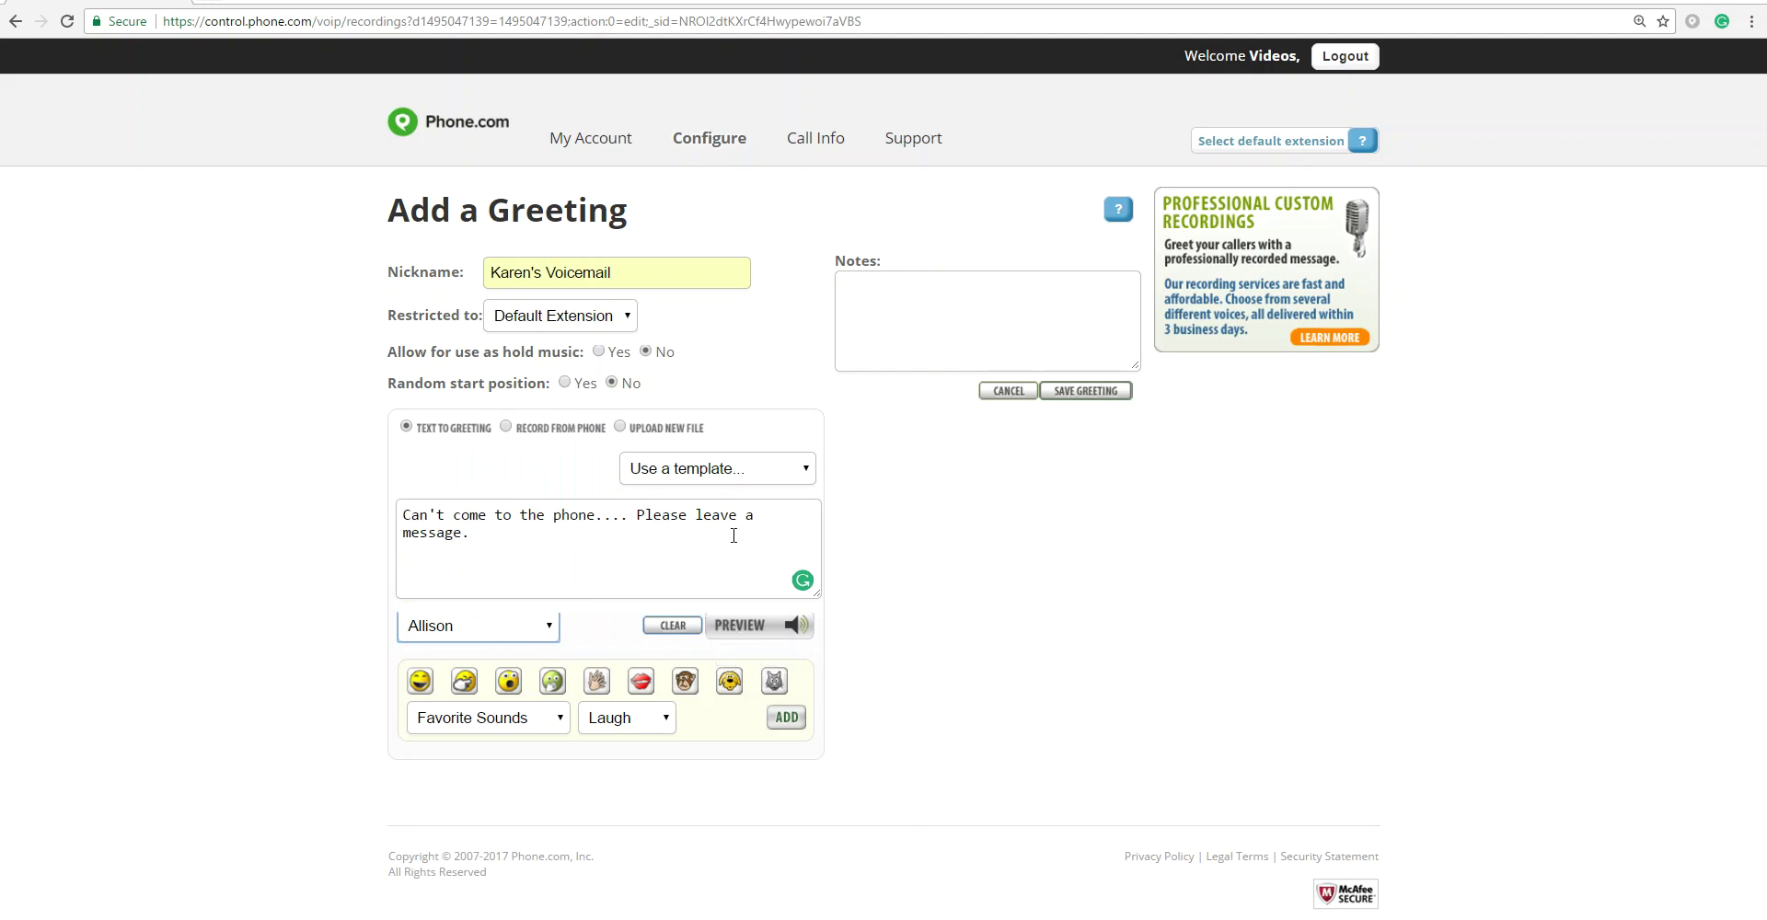
left_click(753, 595)
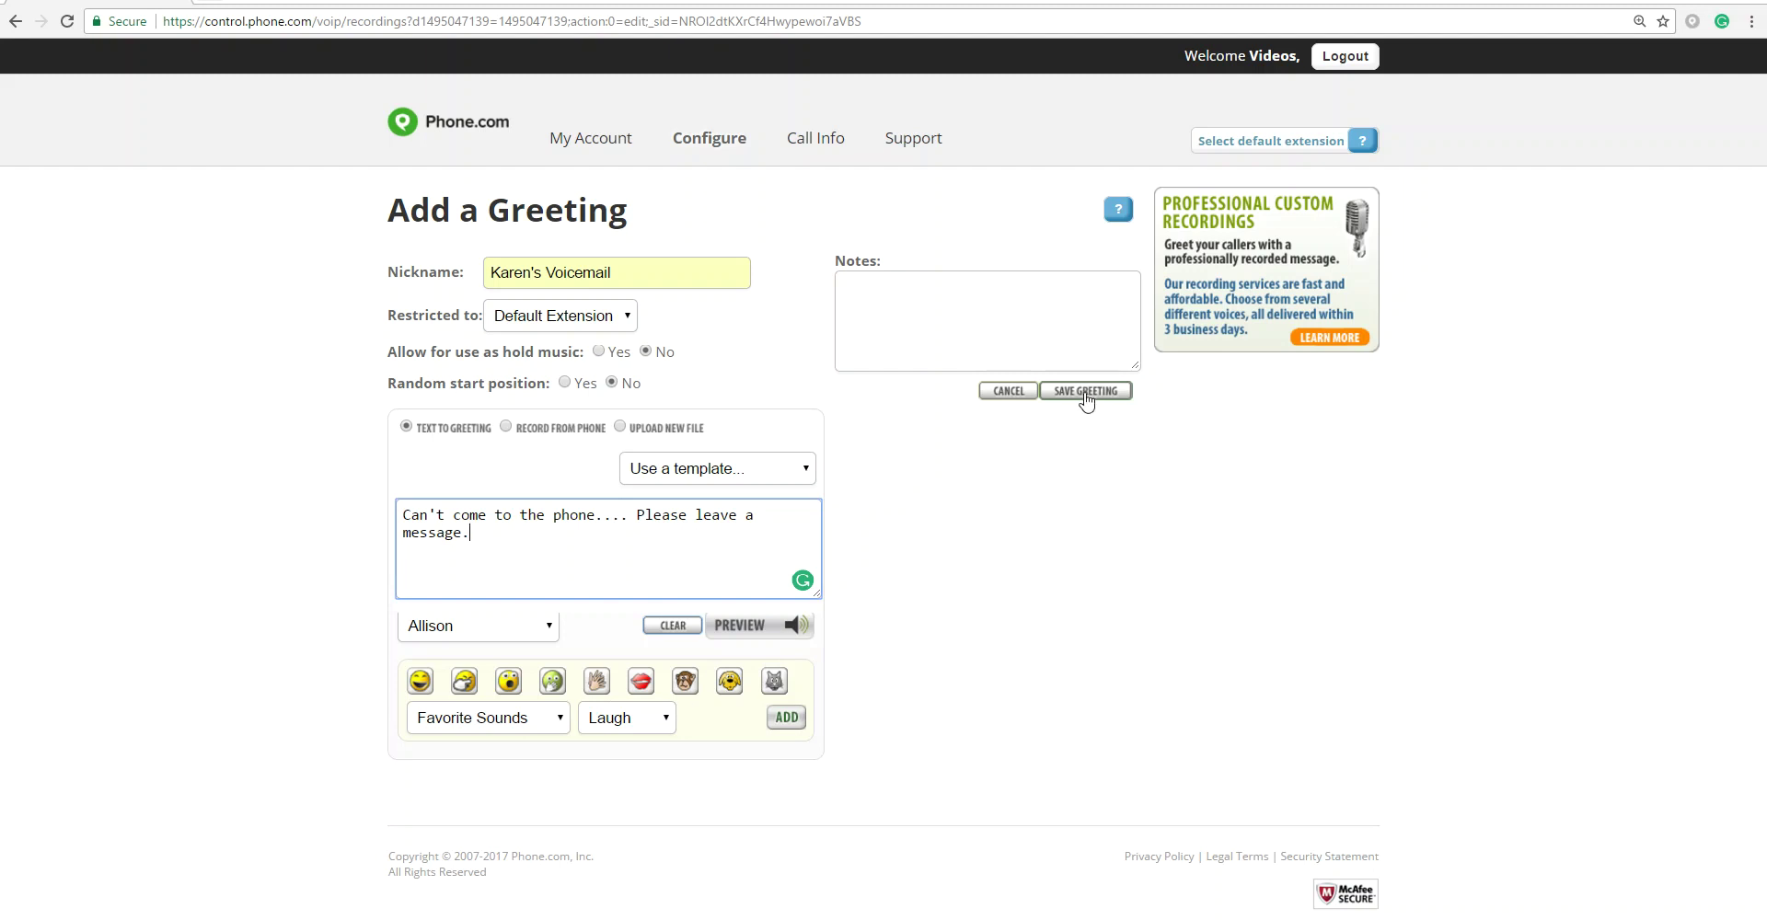
left_click(1086, 394)
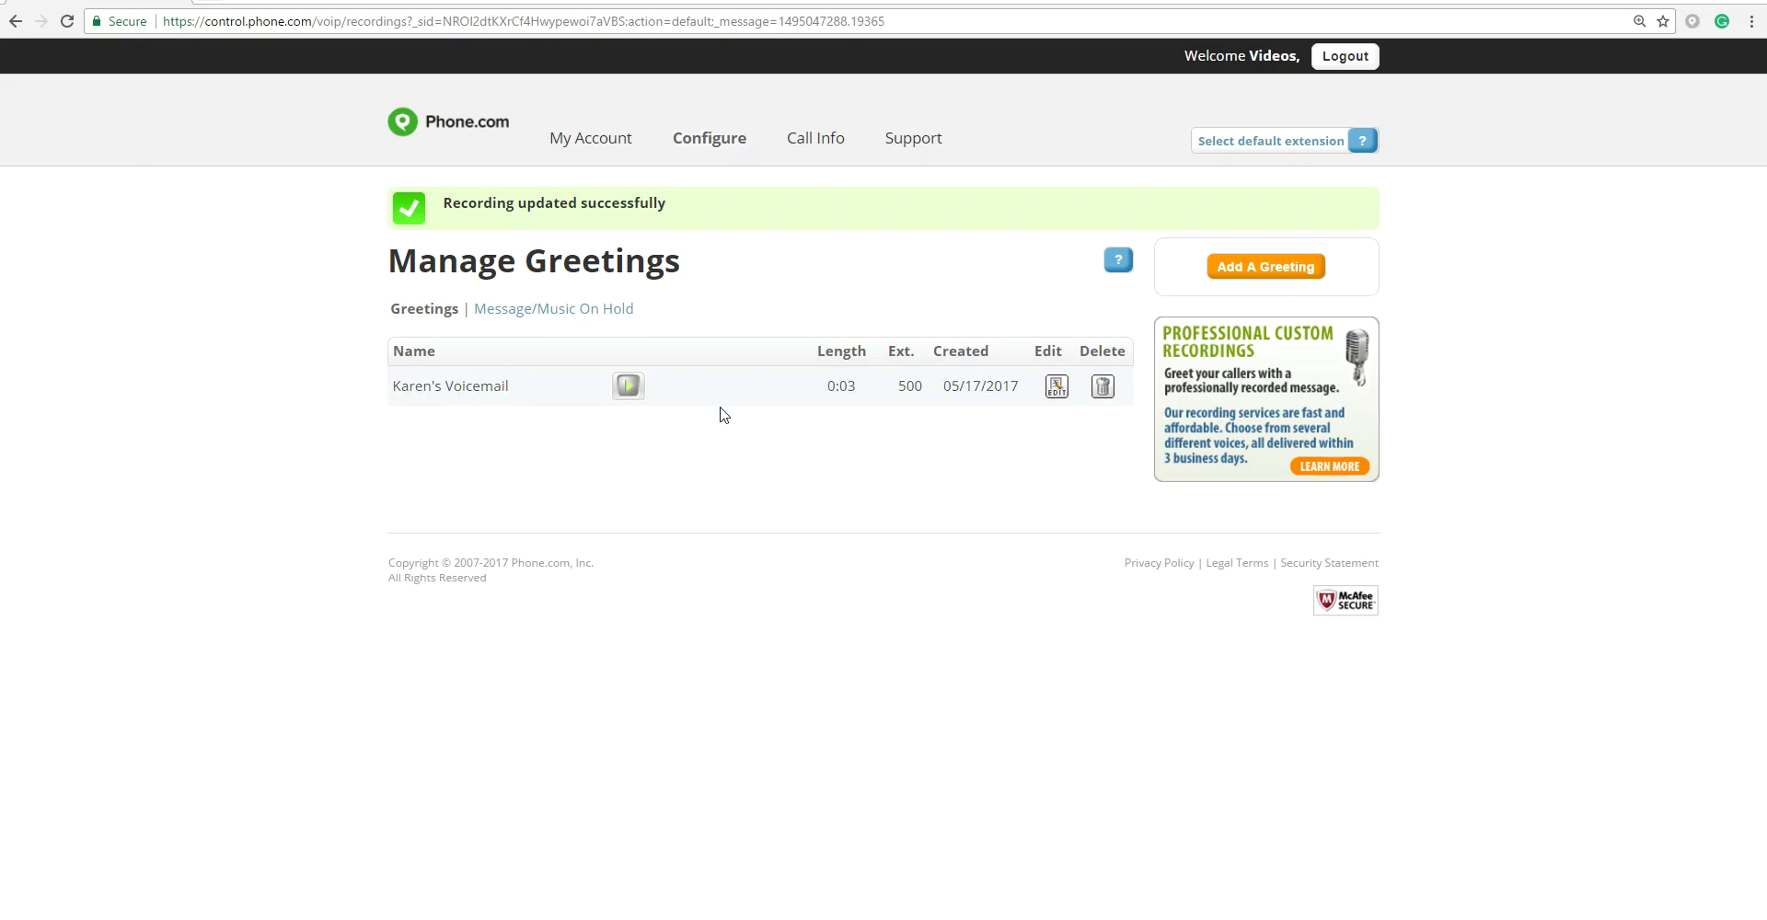
left_click(1232, 266)
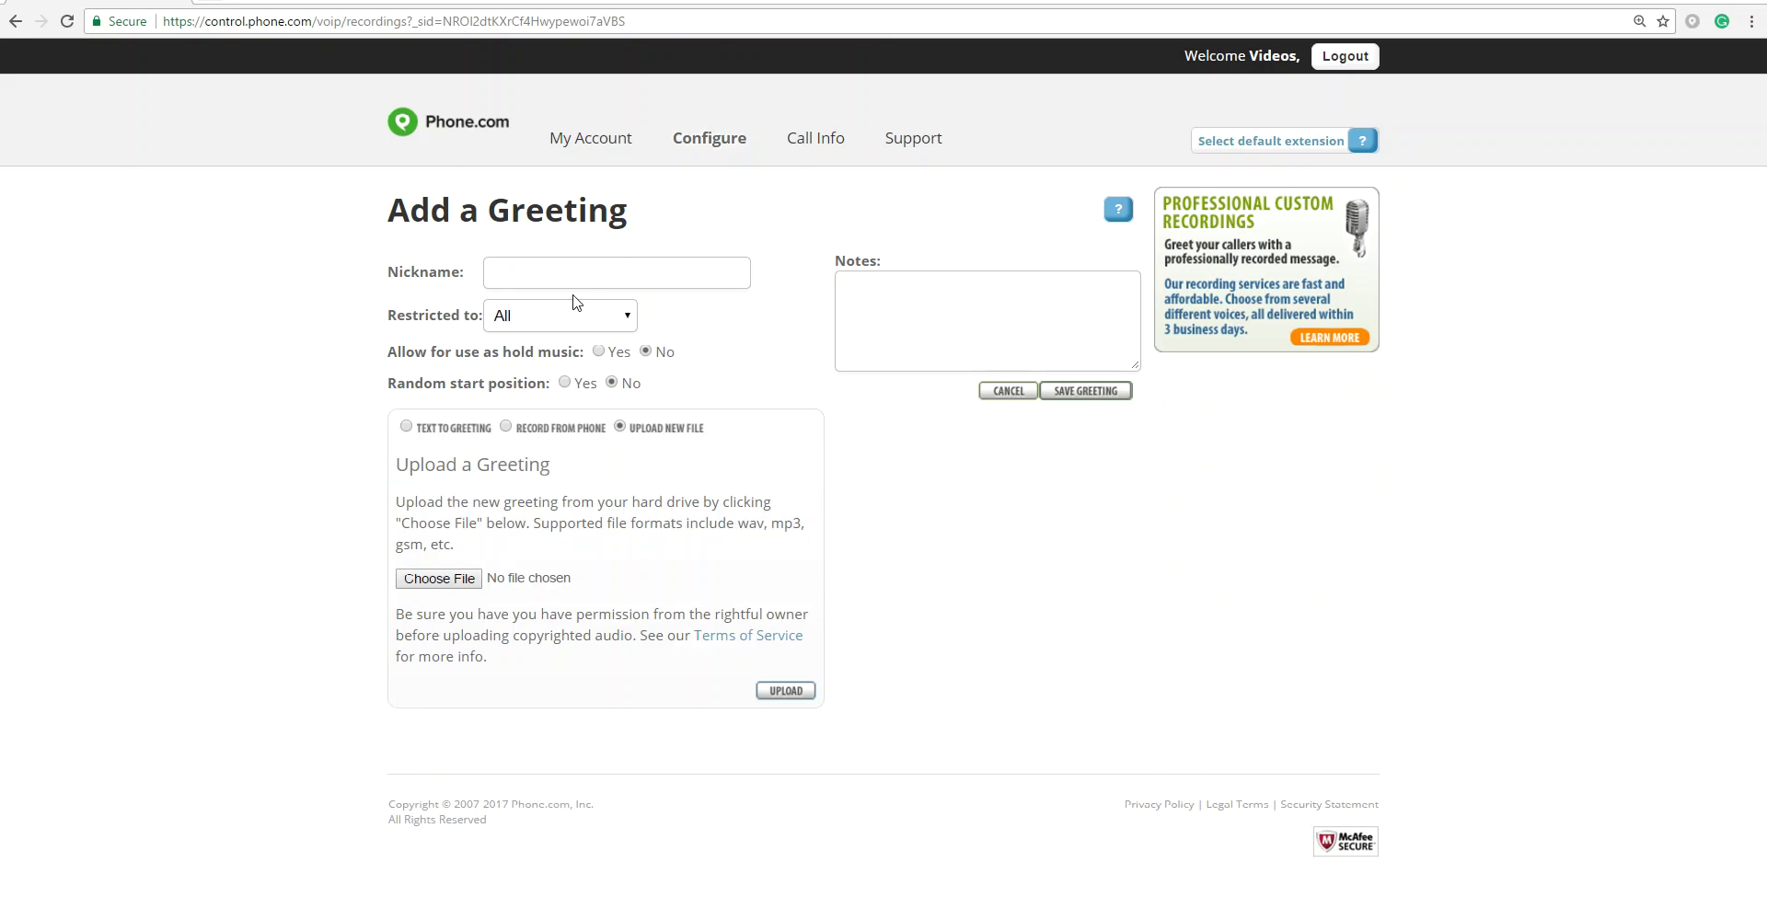
Nickname a second greeting as another user's voicemail, set to Record From Phone, and open the call window
left_click(528, 265)
type("jil")
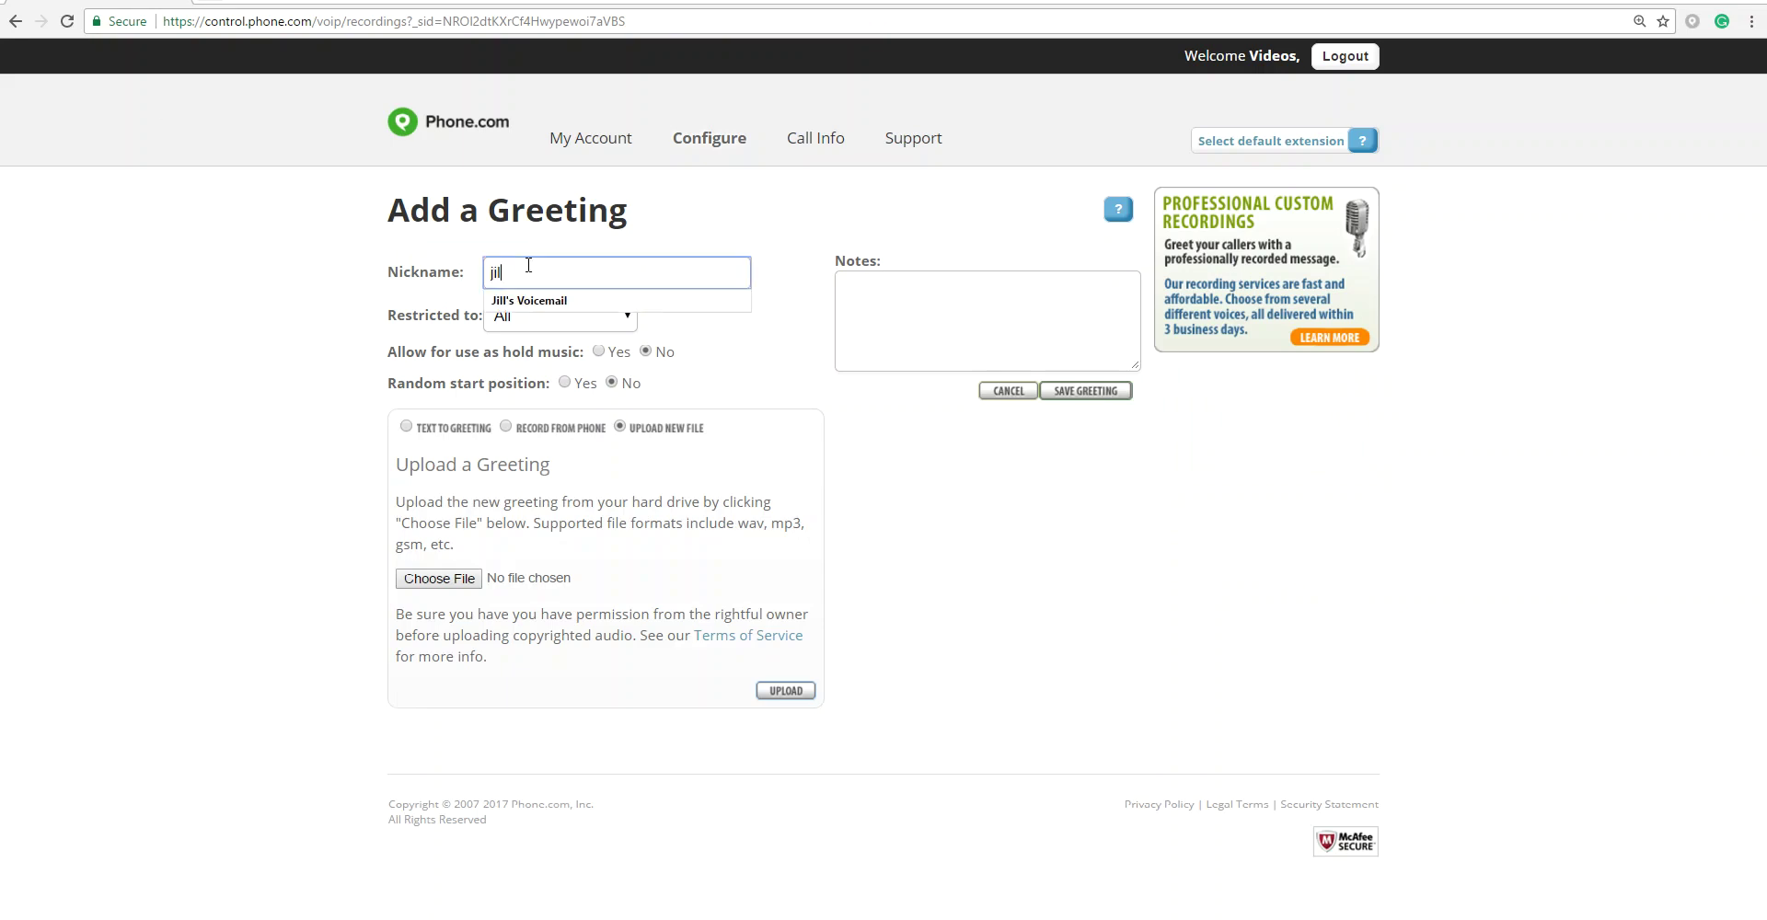
left_click(541, 301)
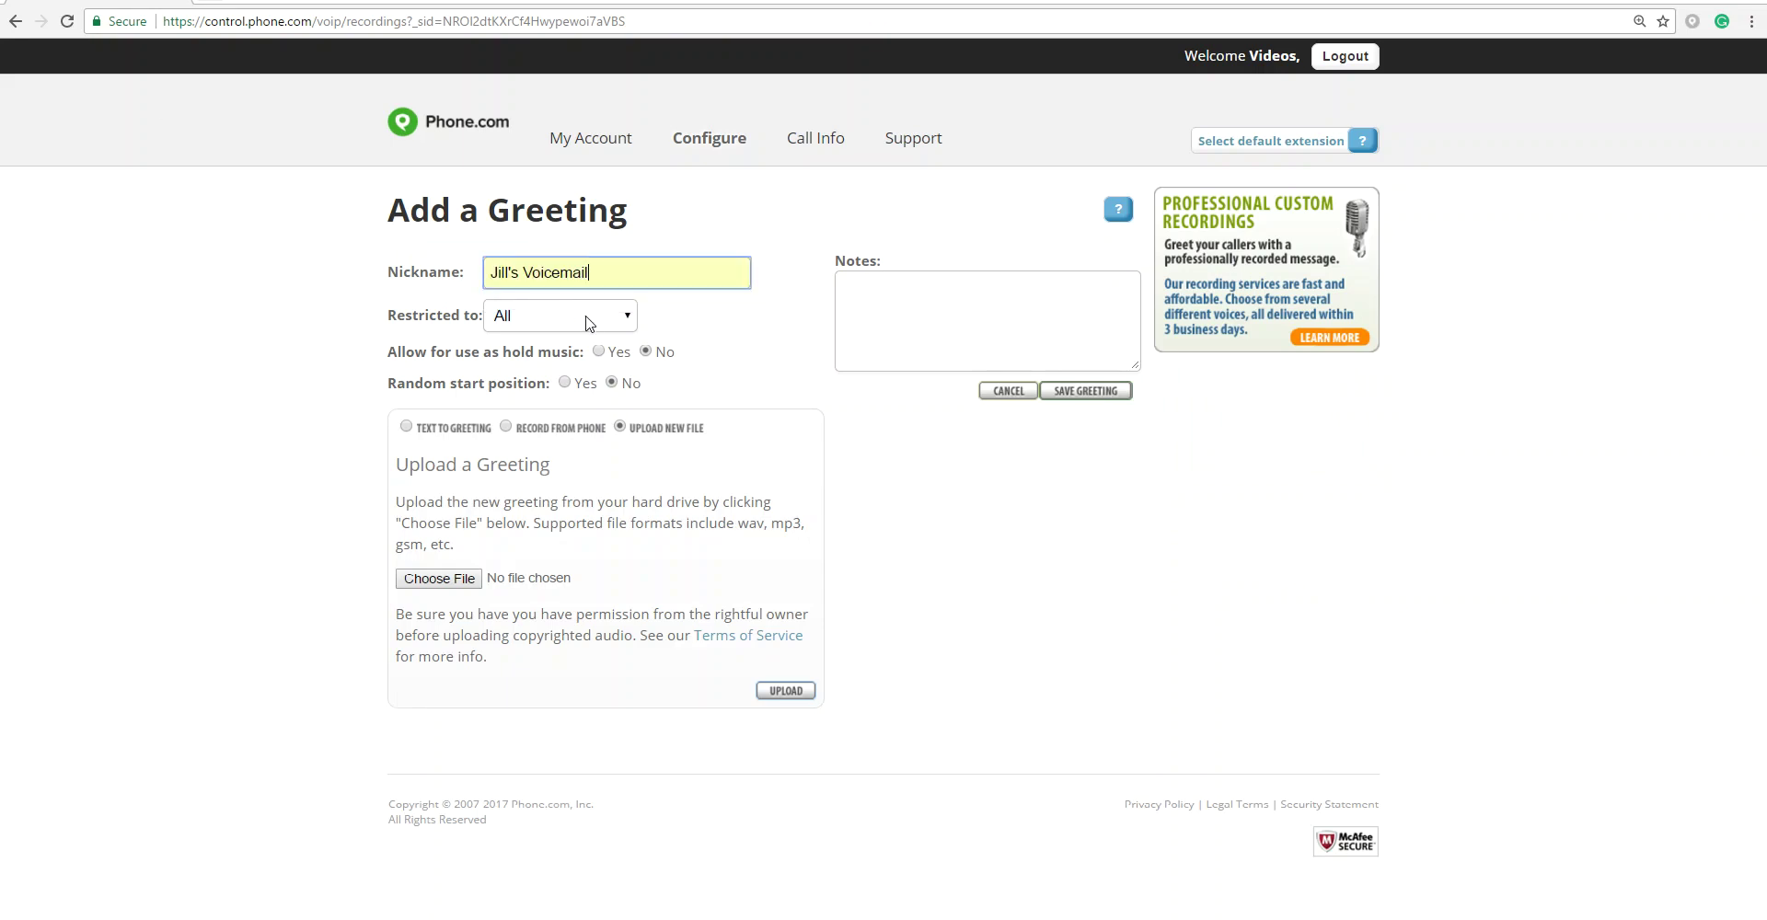
left_click(514, 428)
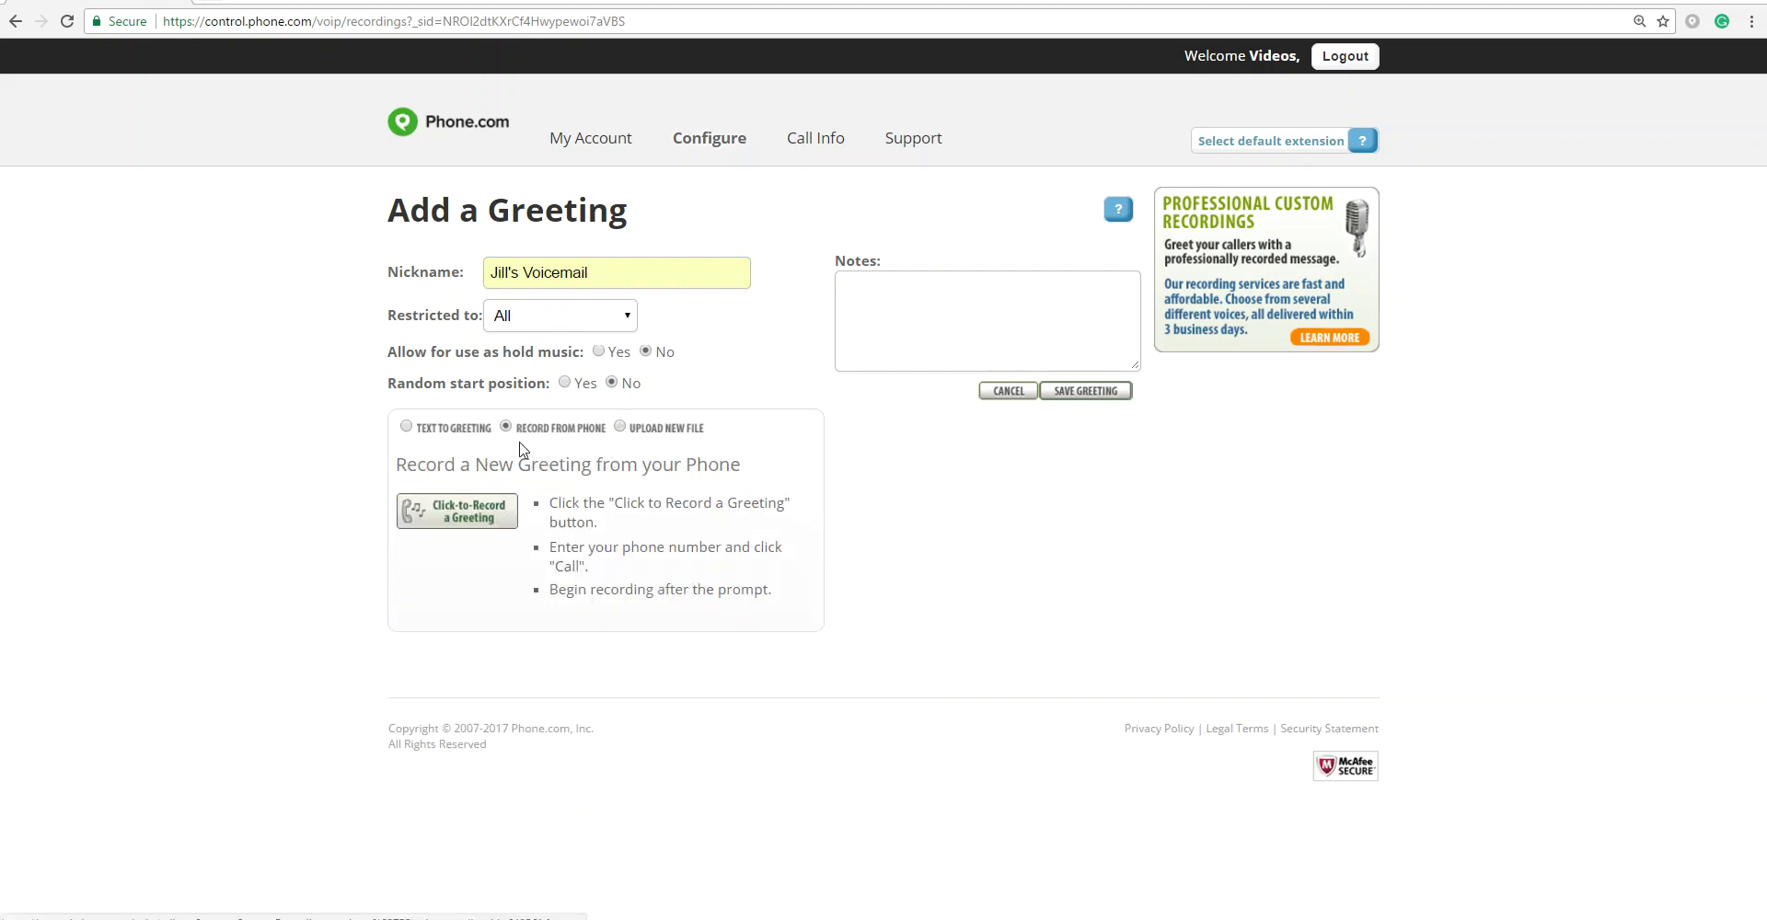
left_click(477, 508)
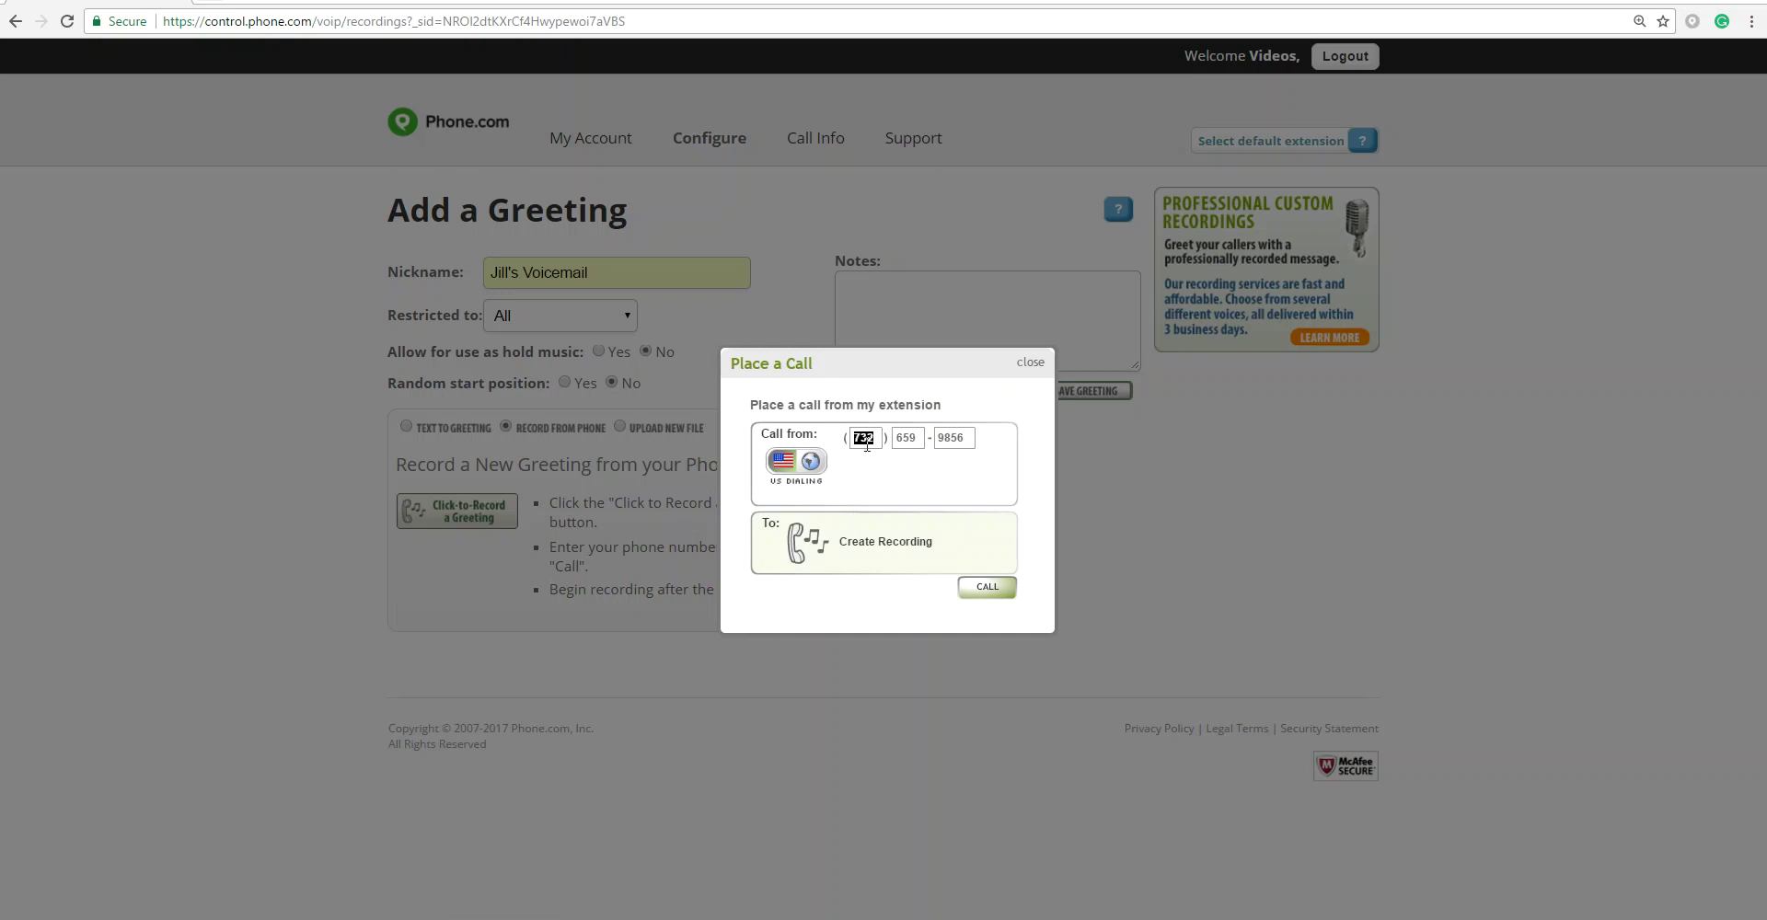
Call the extension to record the greeting by phone, then close the call window
left_click(1004, 586)
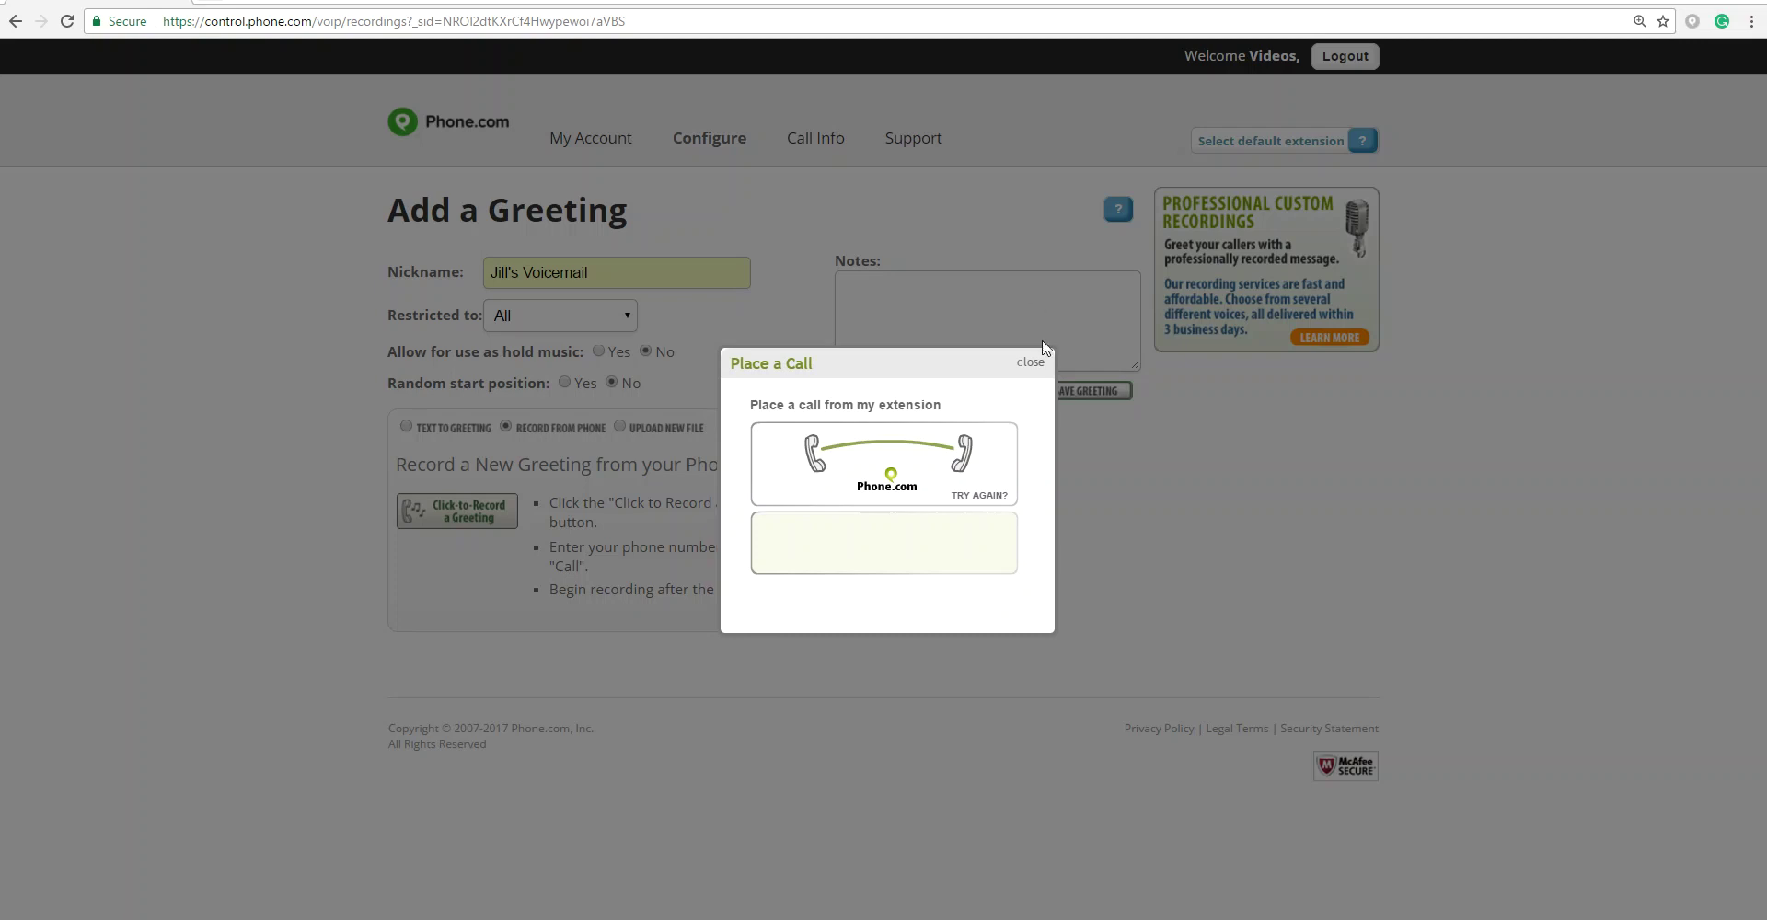
left_click(1030, 362)
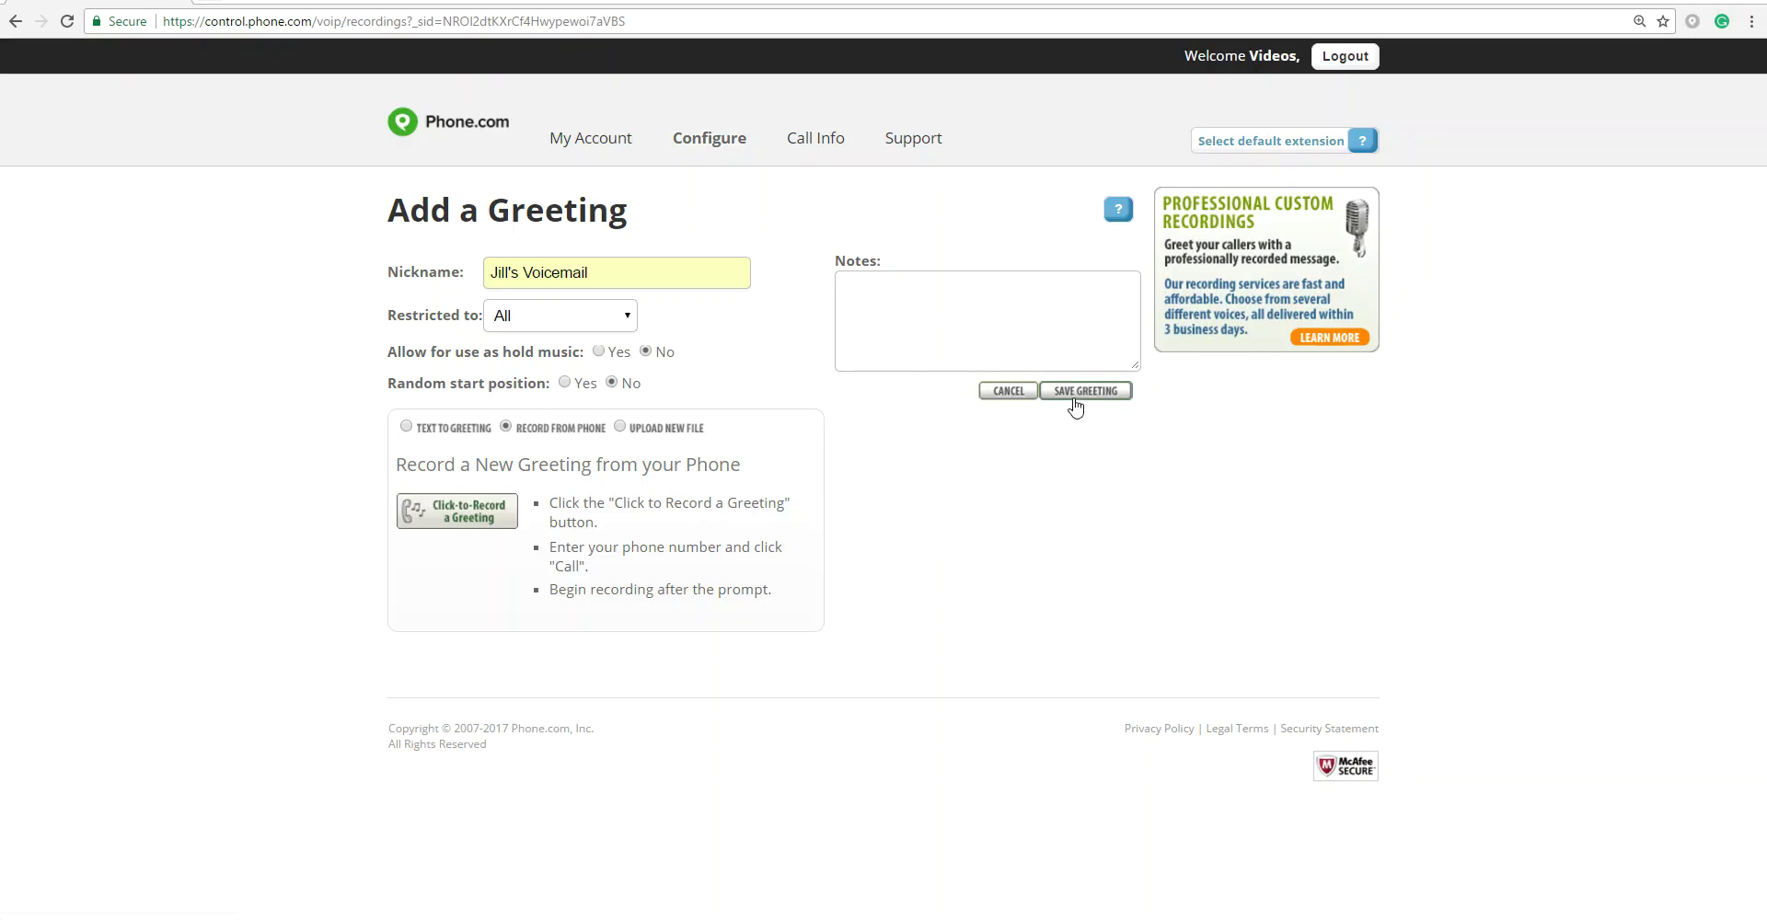
Save the phone-recorded greeting, available to all extensions
left_click(1080, 395)
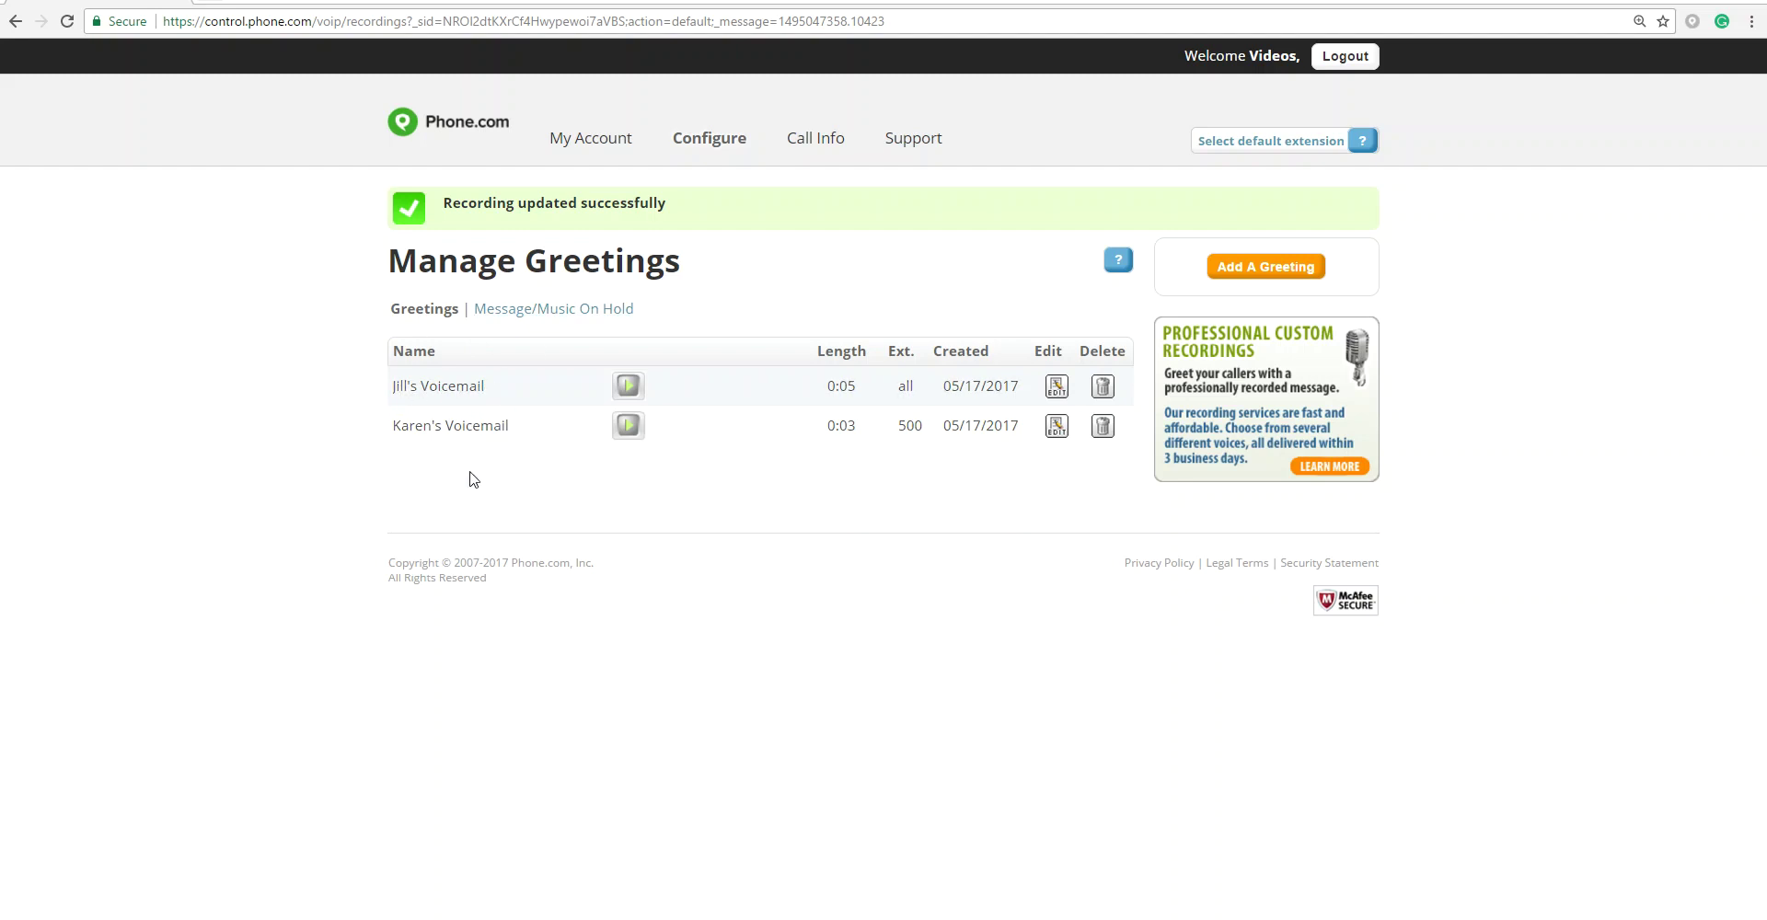
Add a third greeting nicknamed 'General Voicemail'
left_click(1287, 275)
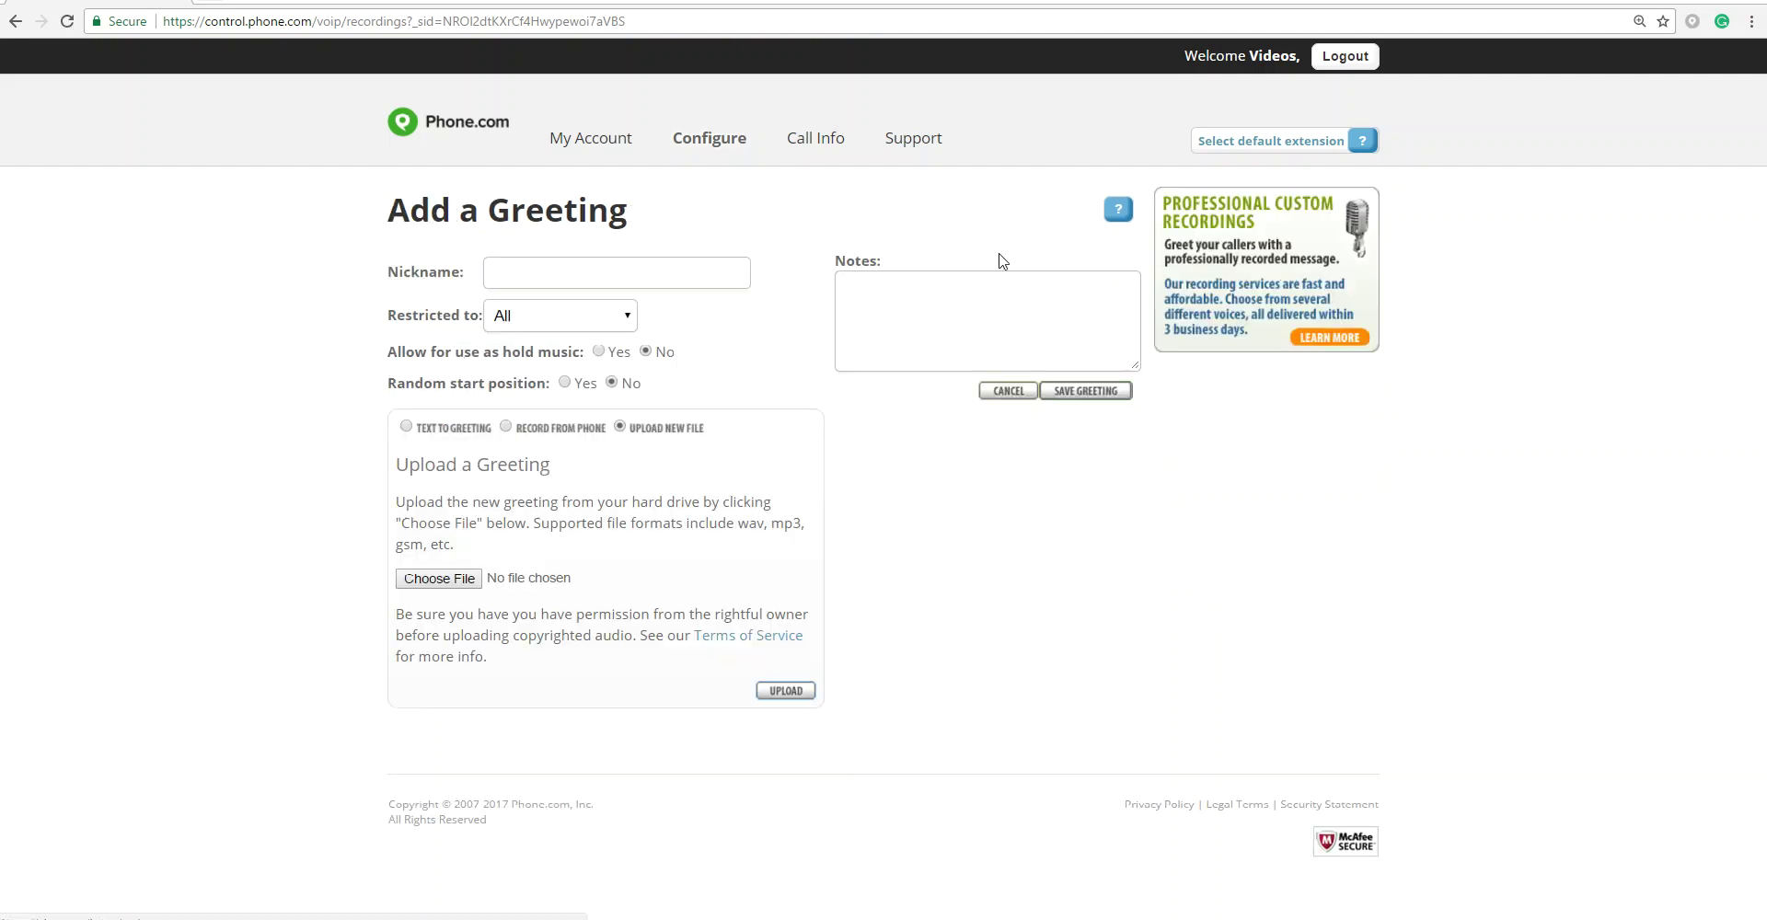
left_click(676, 275)
type("JOh")
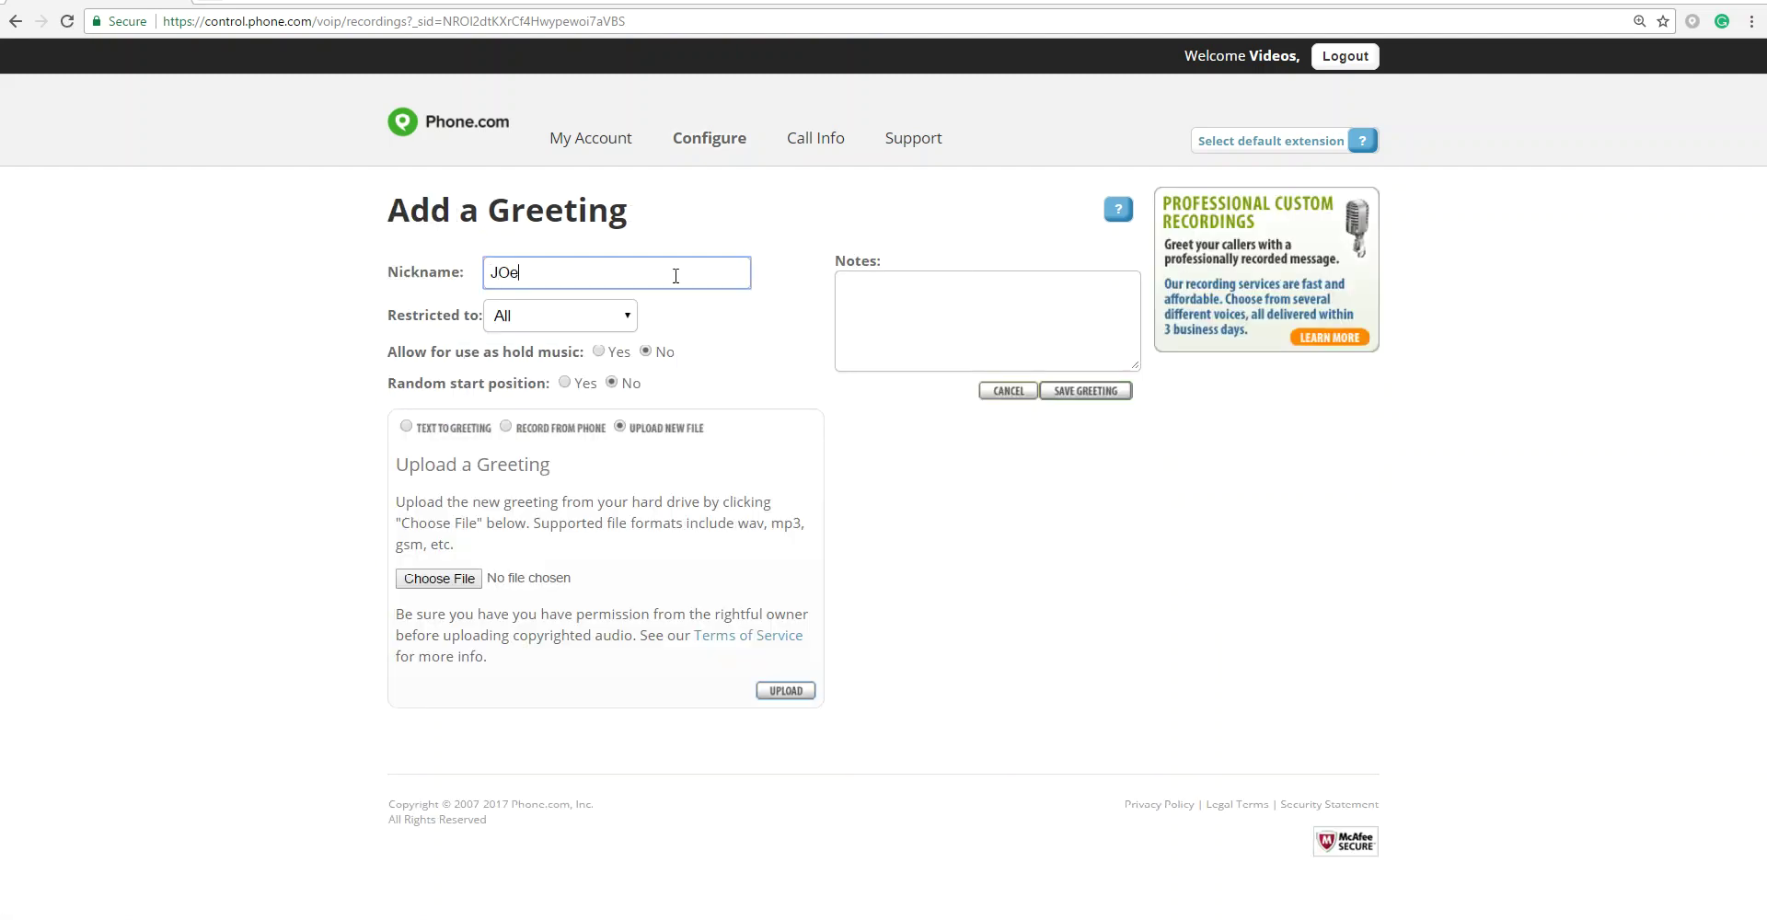
key("BackSpace")
key("BackSpace")
type("oe's Gre")
key("BackSpace")
key("BackSpace")
key("BackSpace")
key("BackSpace")
key("BackSpace")
type("Gnera")
key("BackSpace")
type("en")
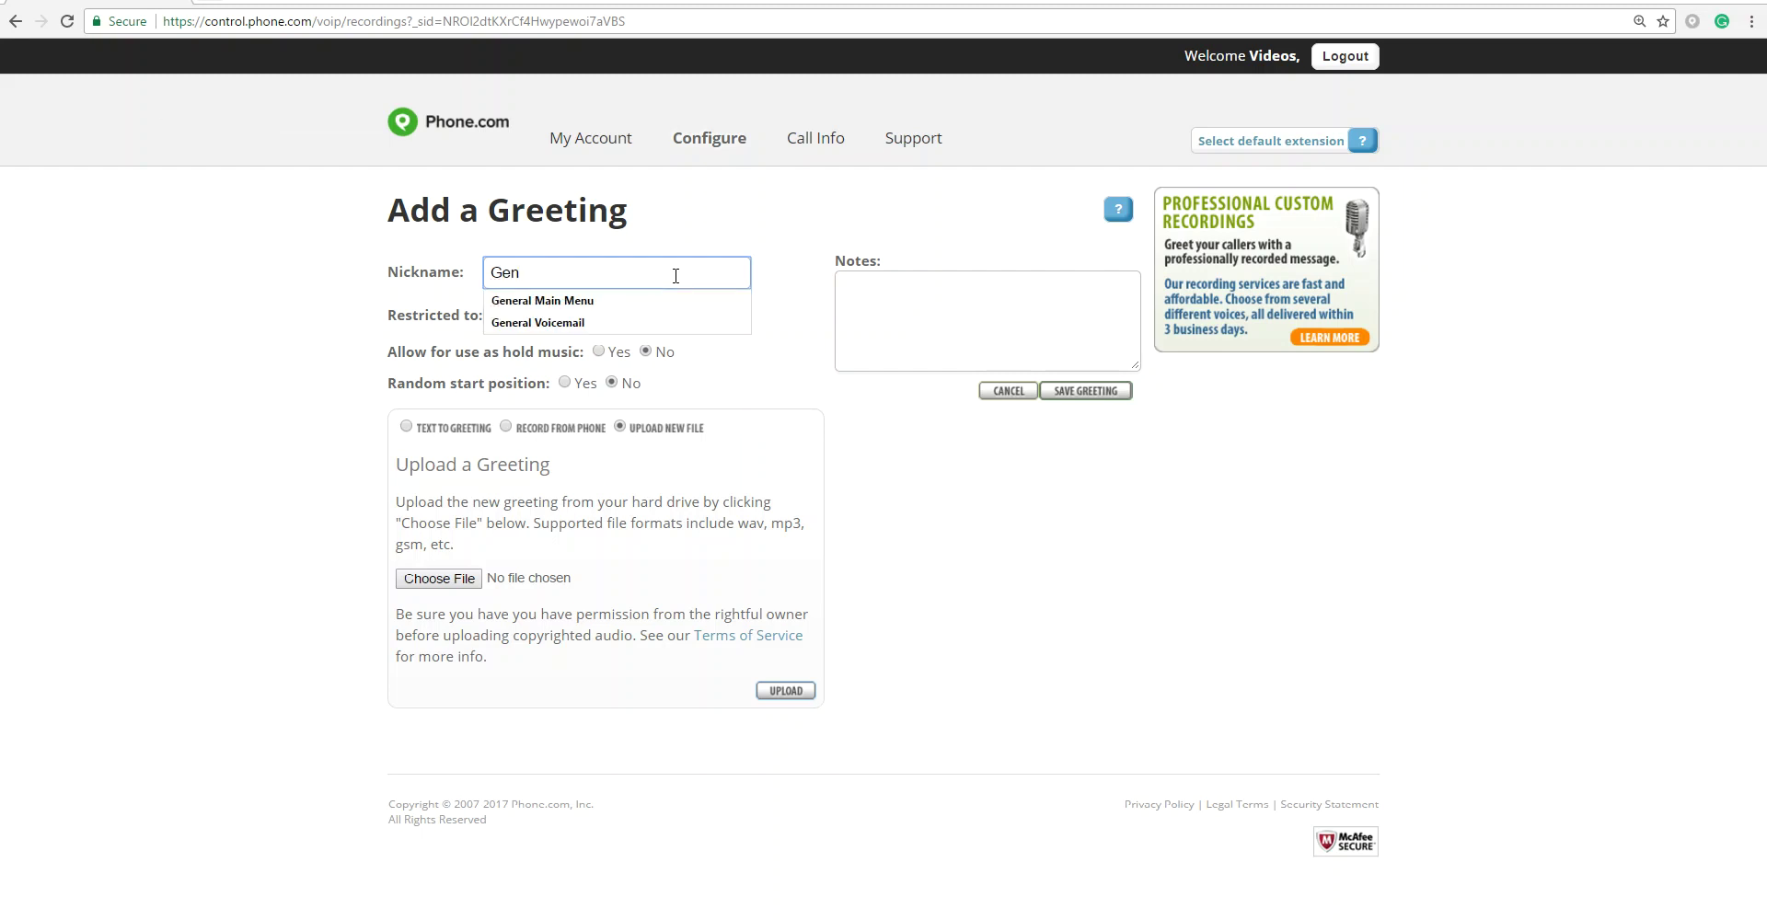
type("eral G")
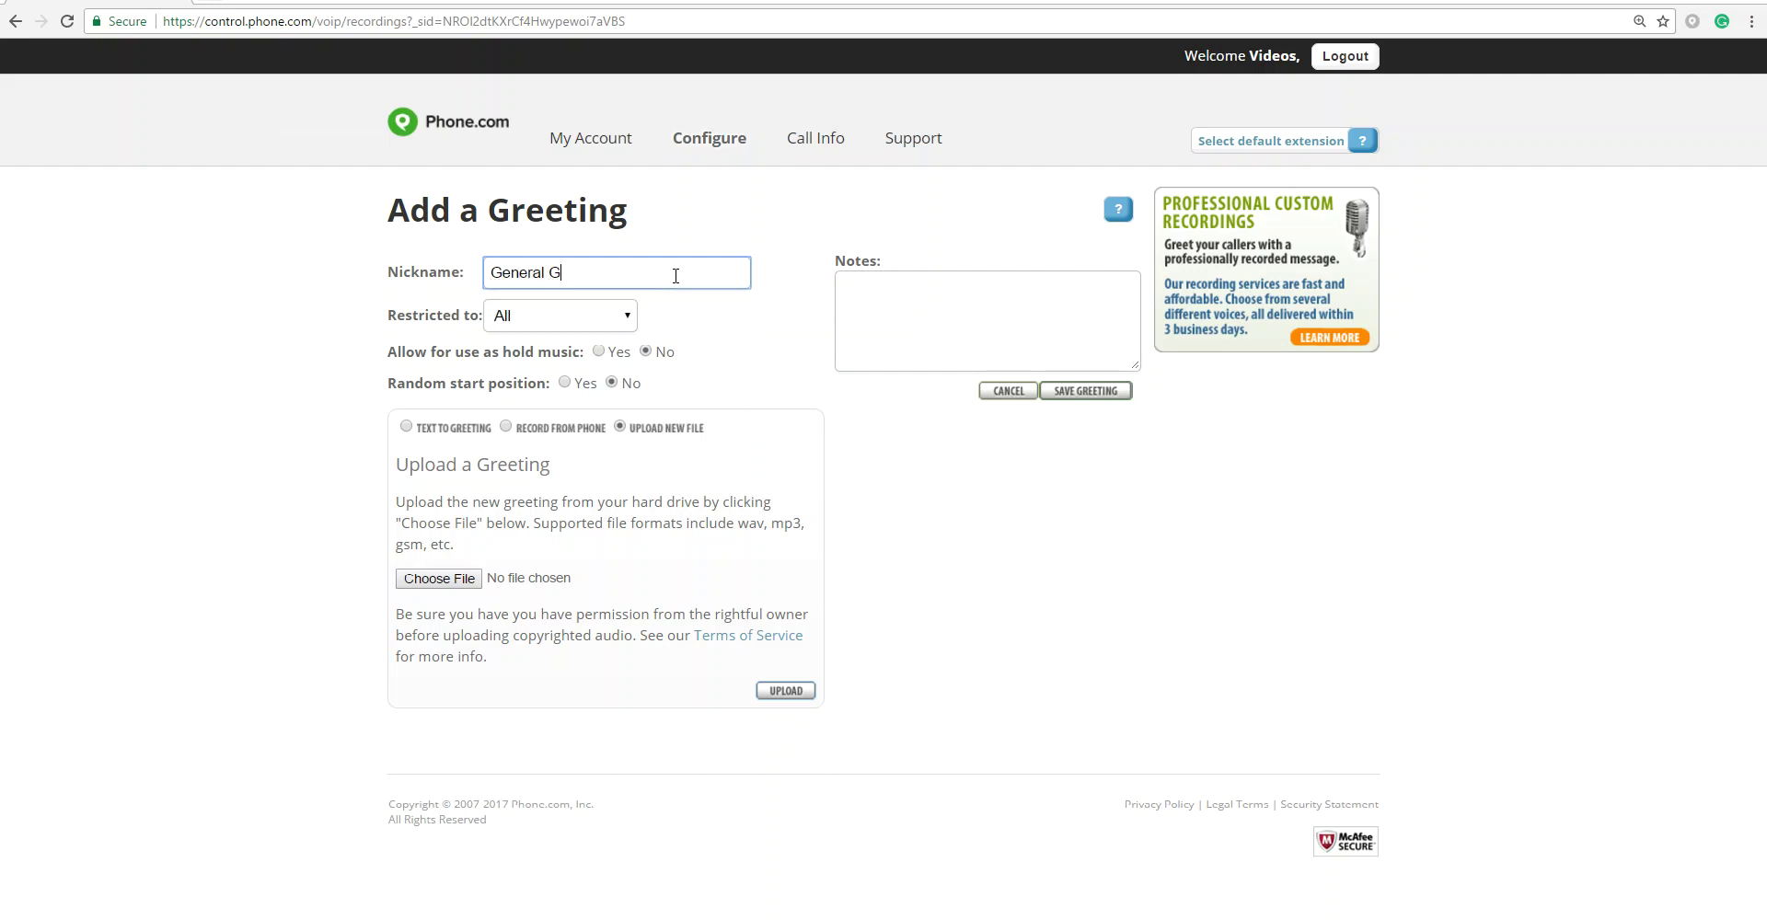
key("BackSpace")
key("BackSpace")
type("Gene")
key("BackSpace")
key("BackSpace")
key("BackSpace")
key("BackSpace")
type("Voicemail")
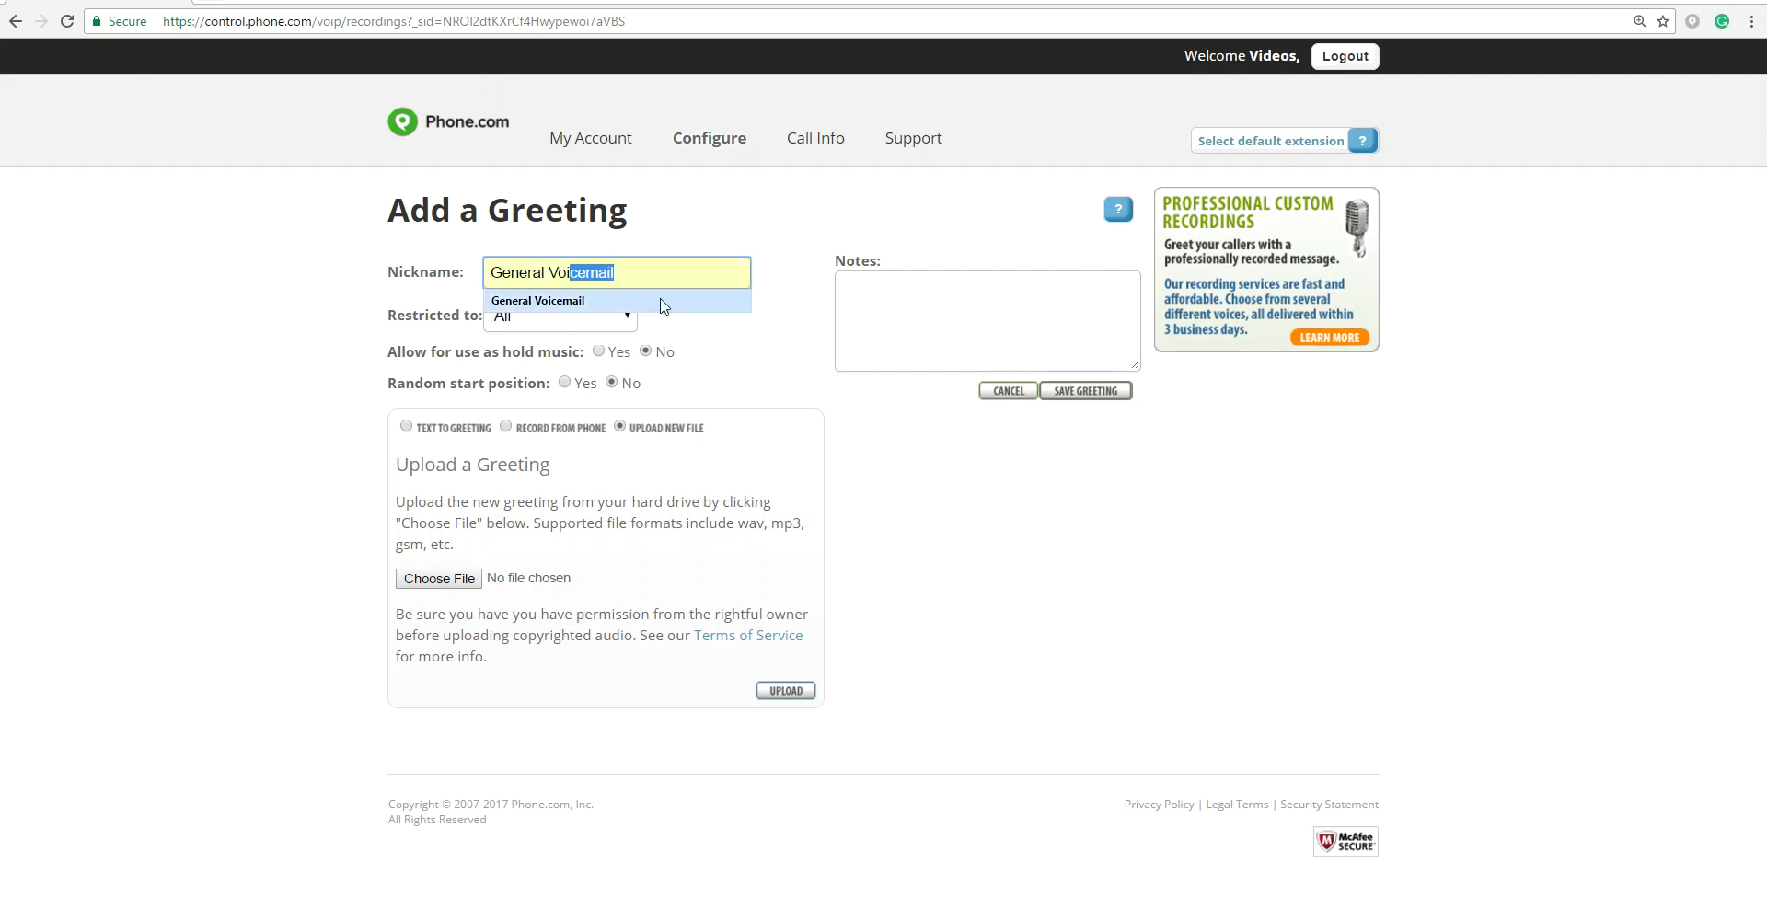
left_click(662, 300)
Keep it available to All extensions and set it to upload a file
left_click(612, 322)
left_click(590, 324)
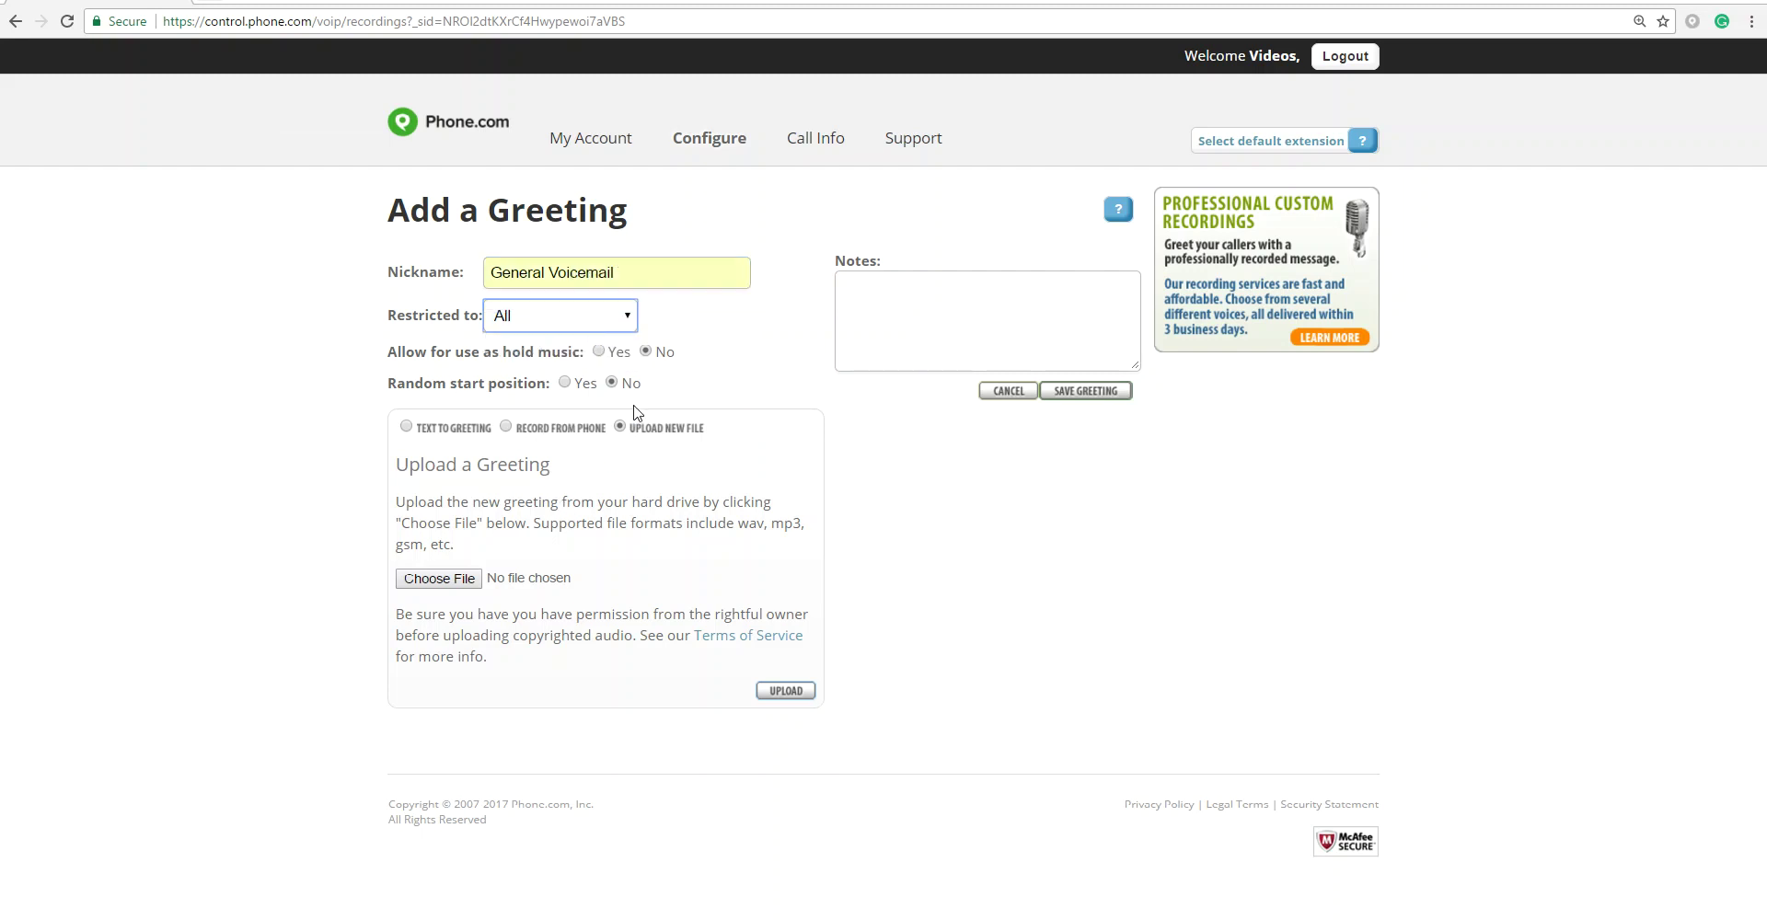
left_click(635, 428)
left_click(439, 578)
scroll(553, 309, "down", 1)
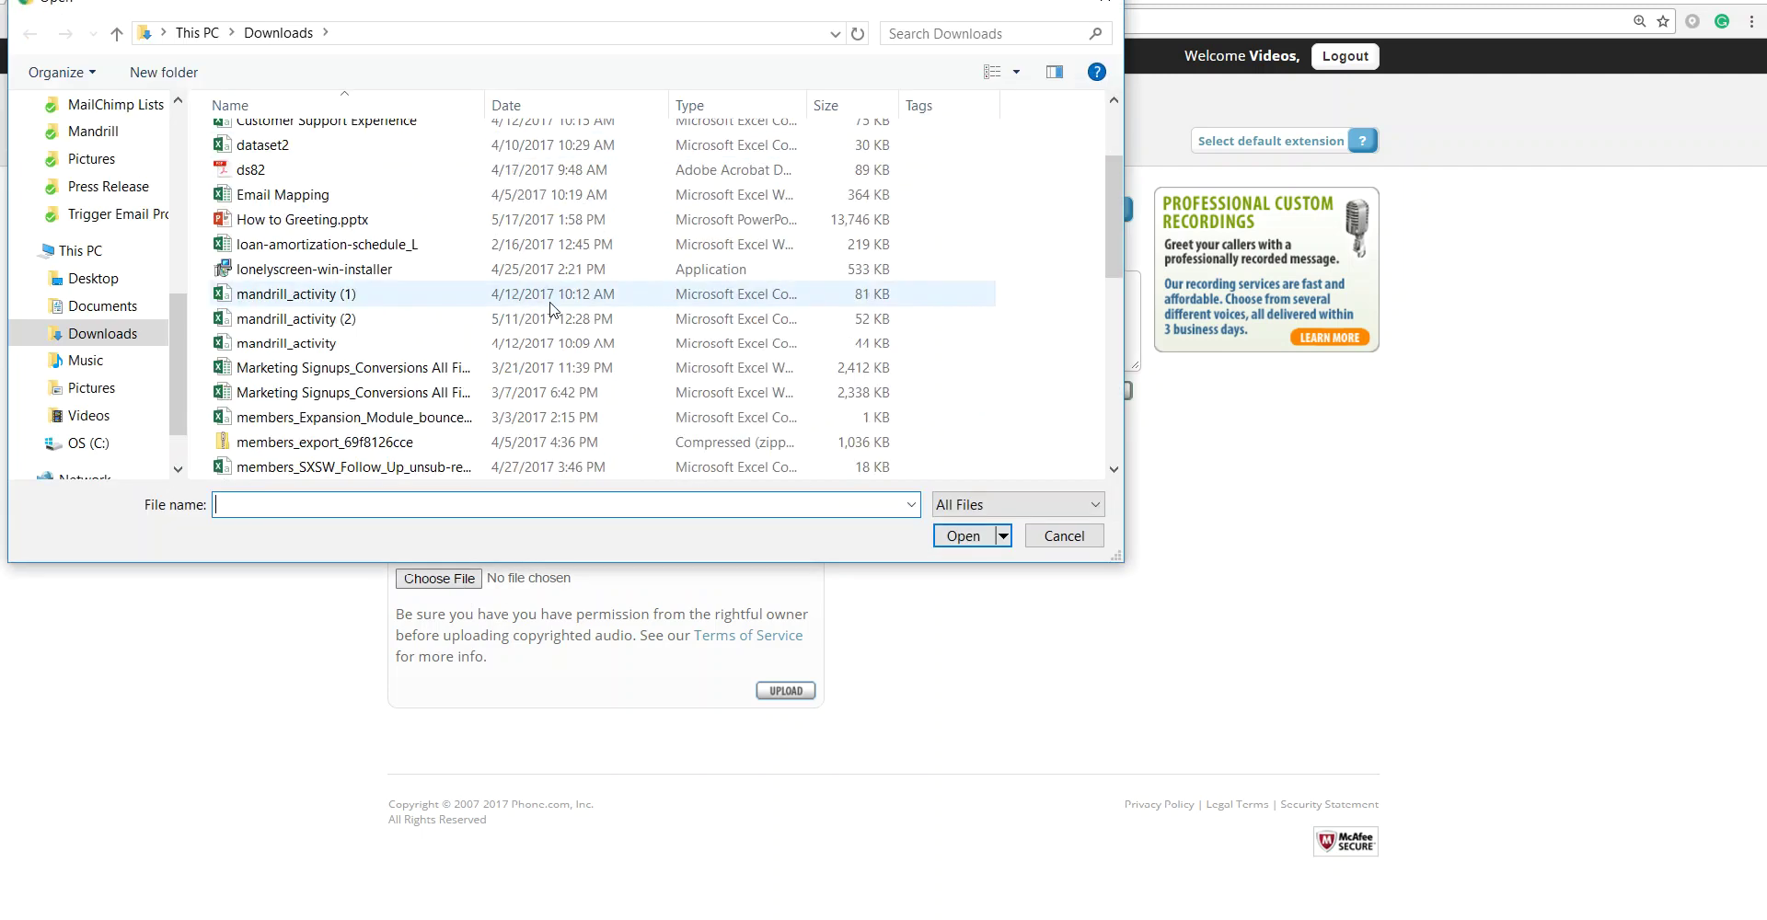
scroll(553, 309, "down", 5)
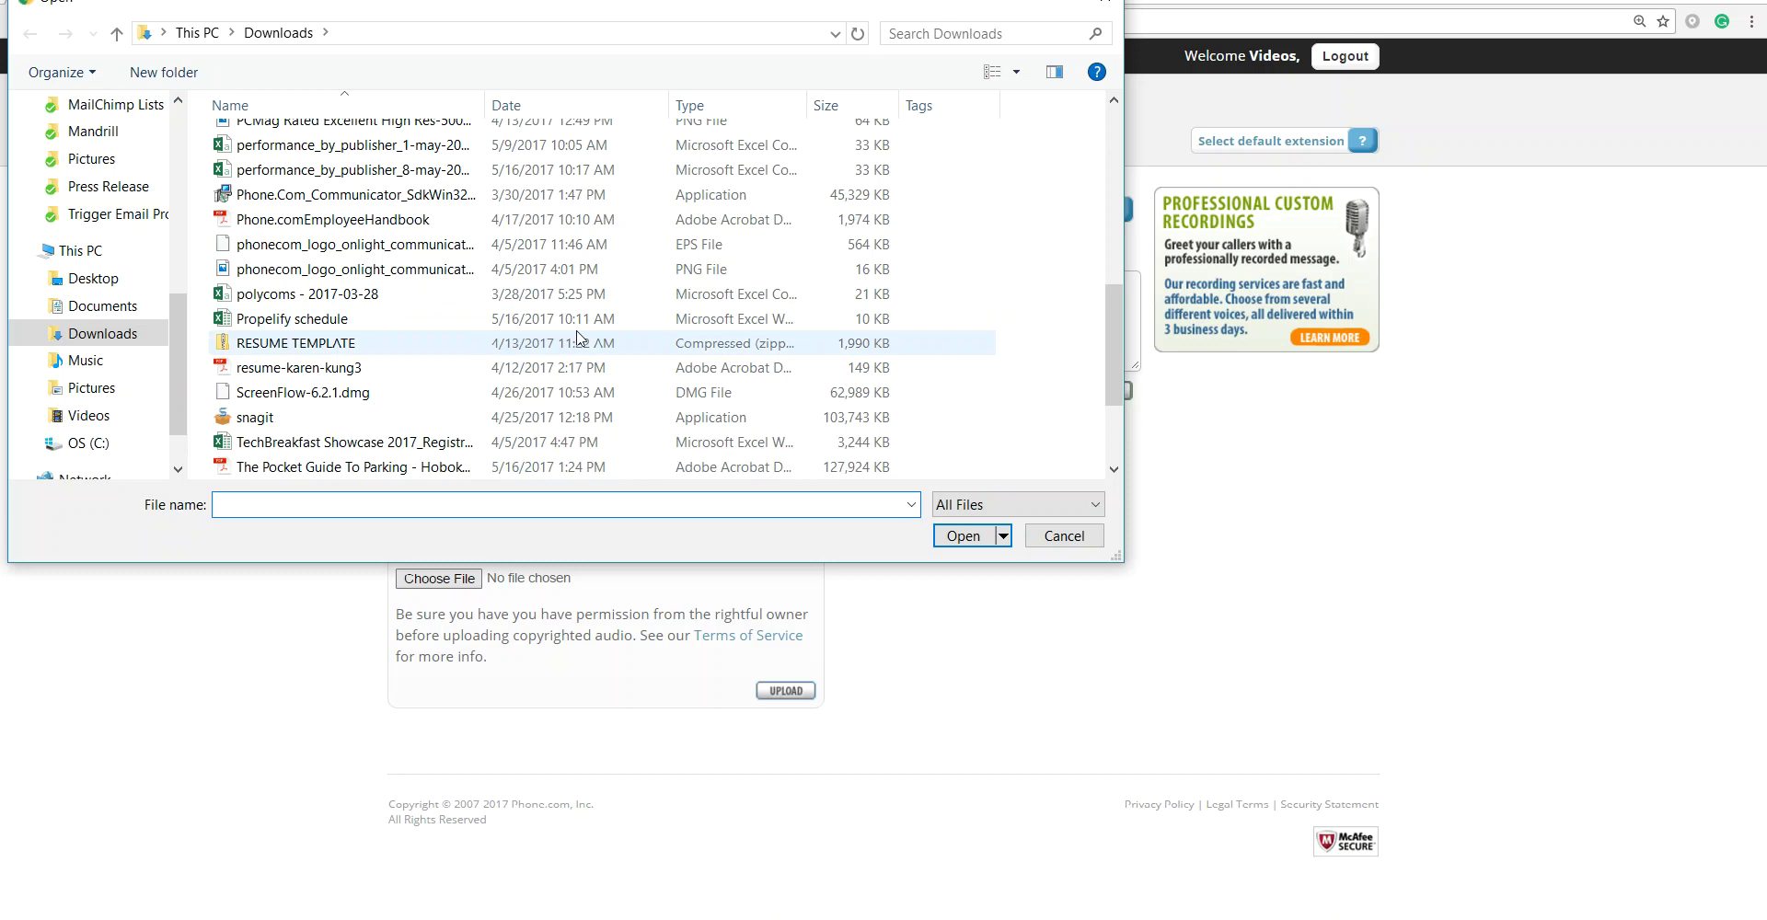
scroll(589, 347, "up", 8)
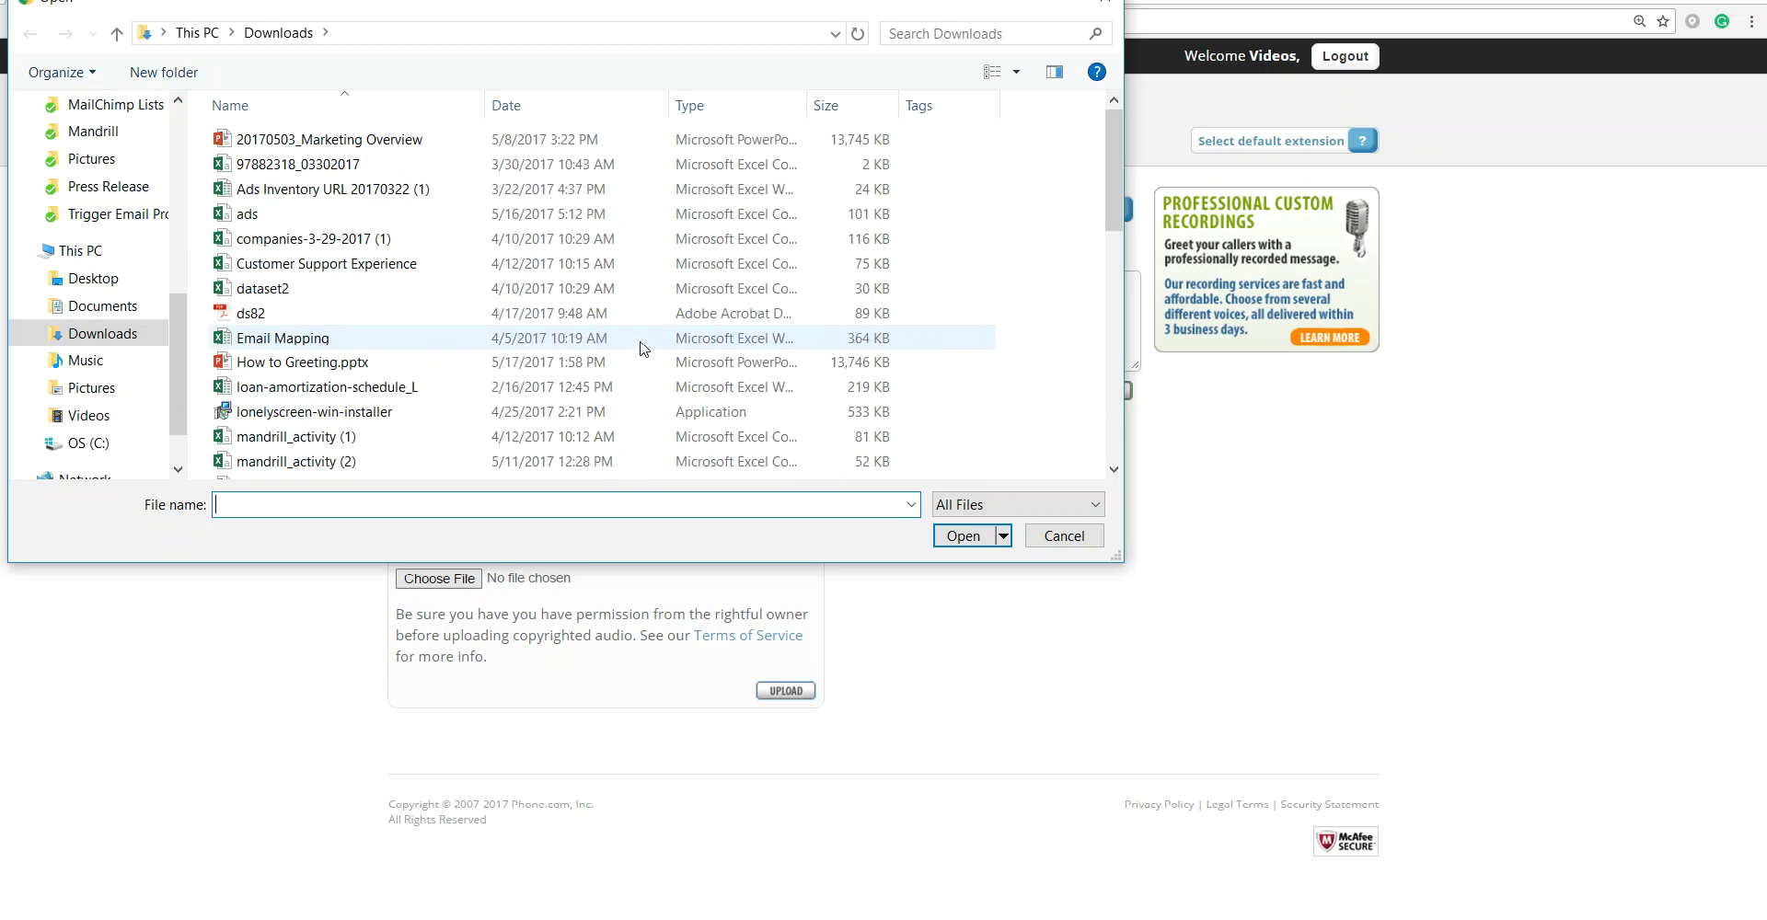
left_click(1062, 541)
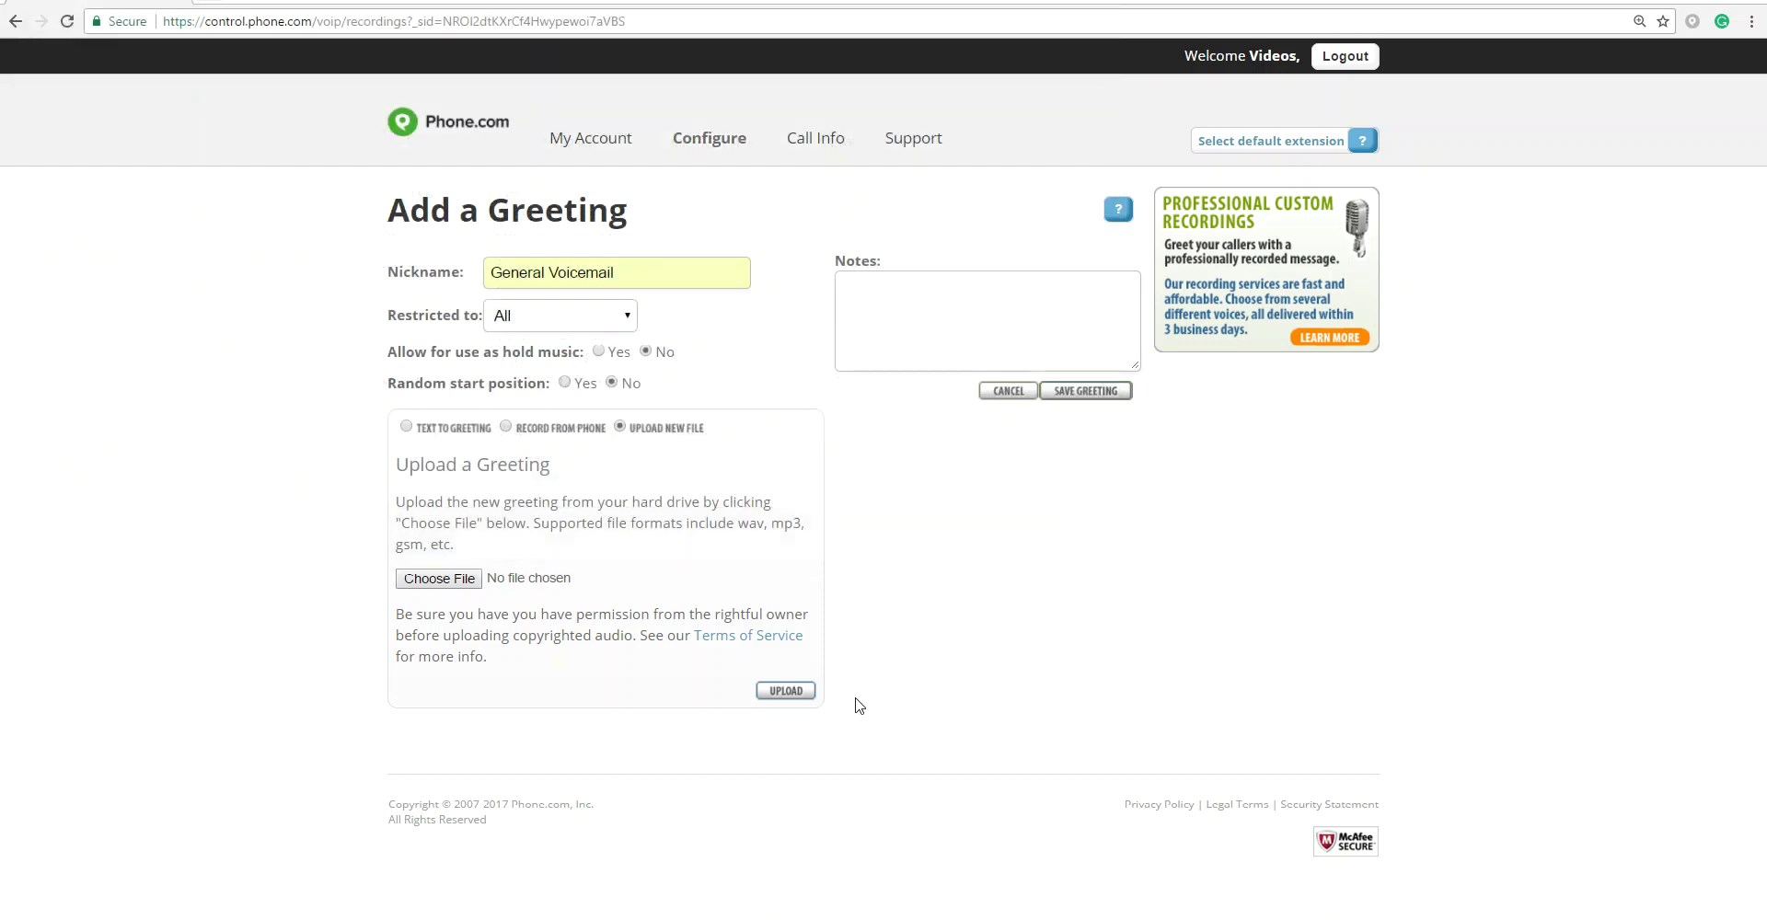
Try saving the General Voicemail greeting and return to the Manage Greetings list
left_click(1090, 394)
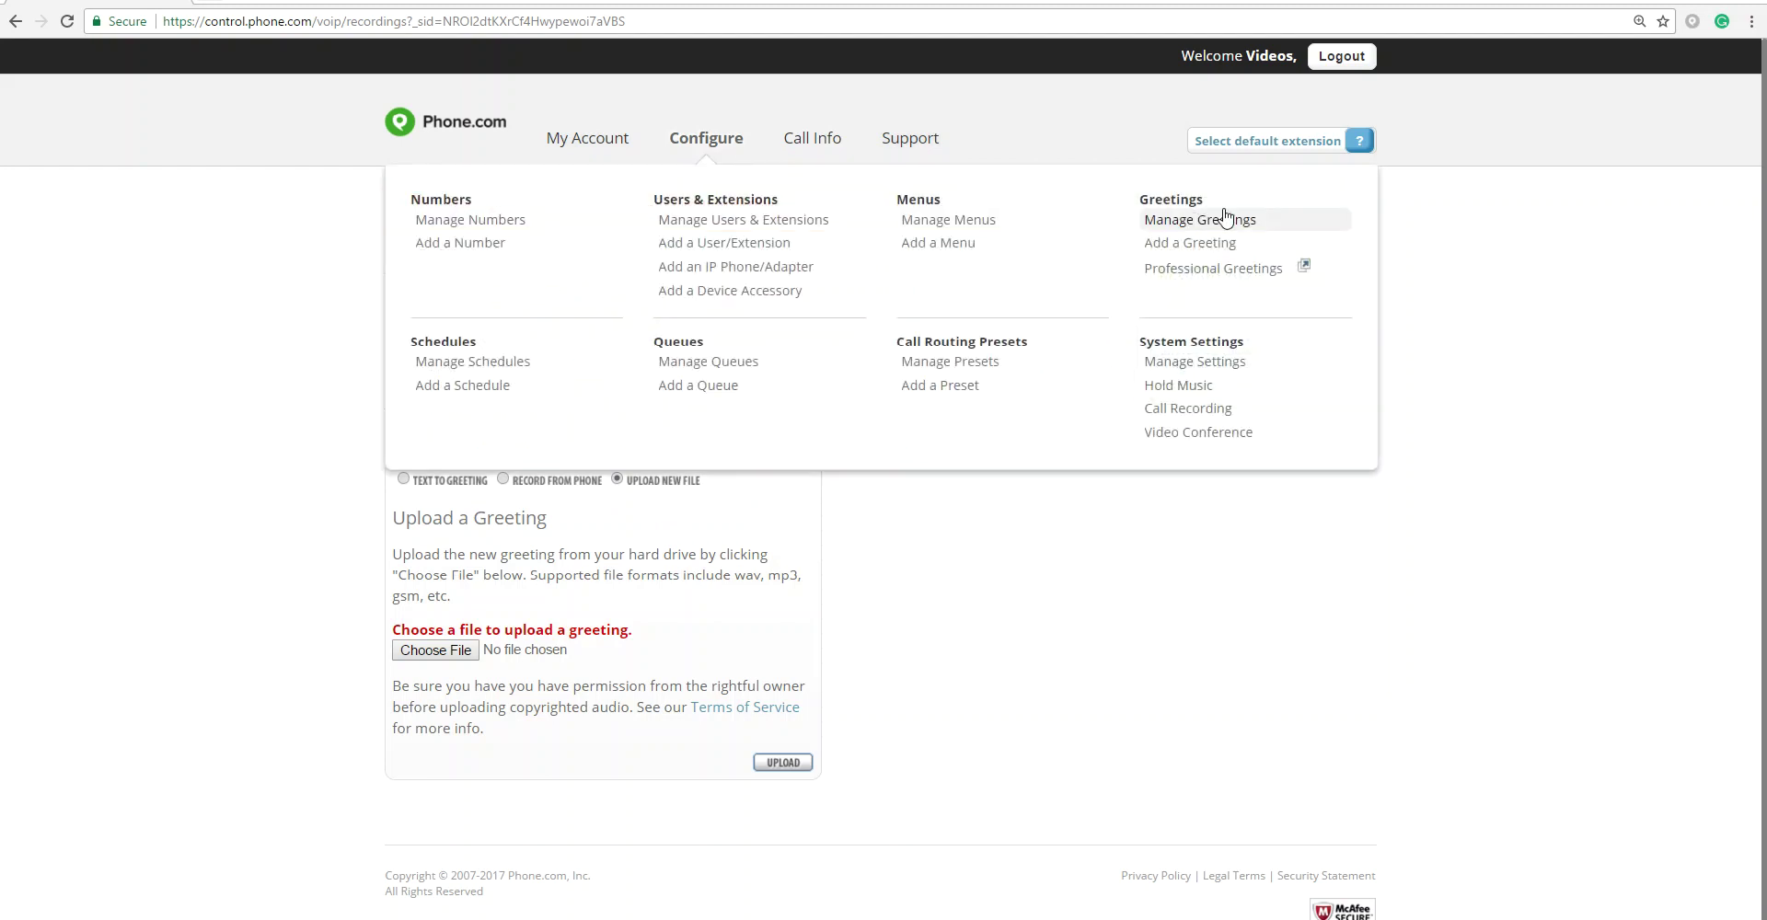
left_click(1226, 221)
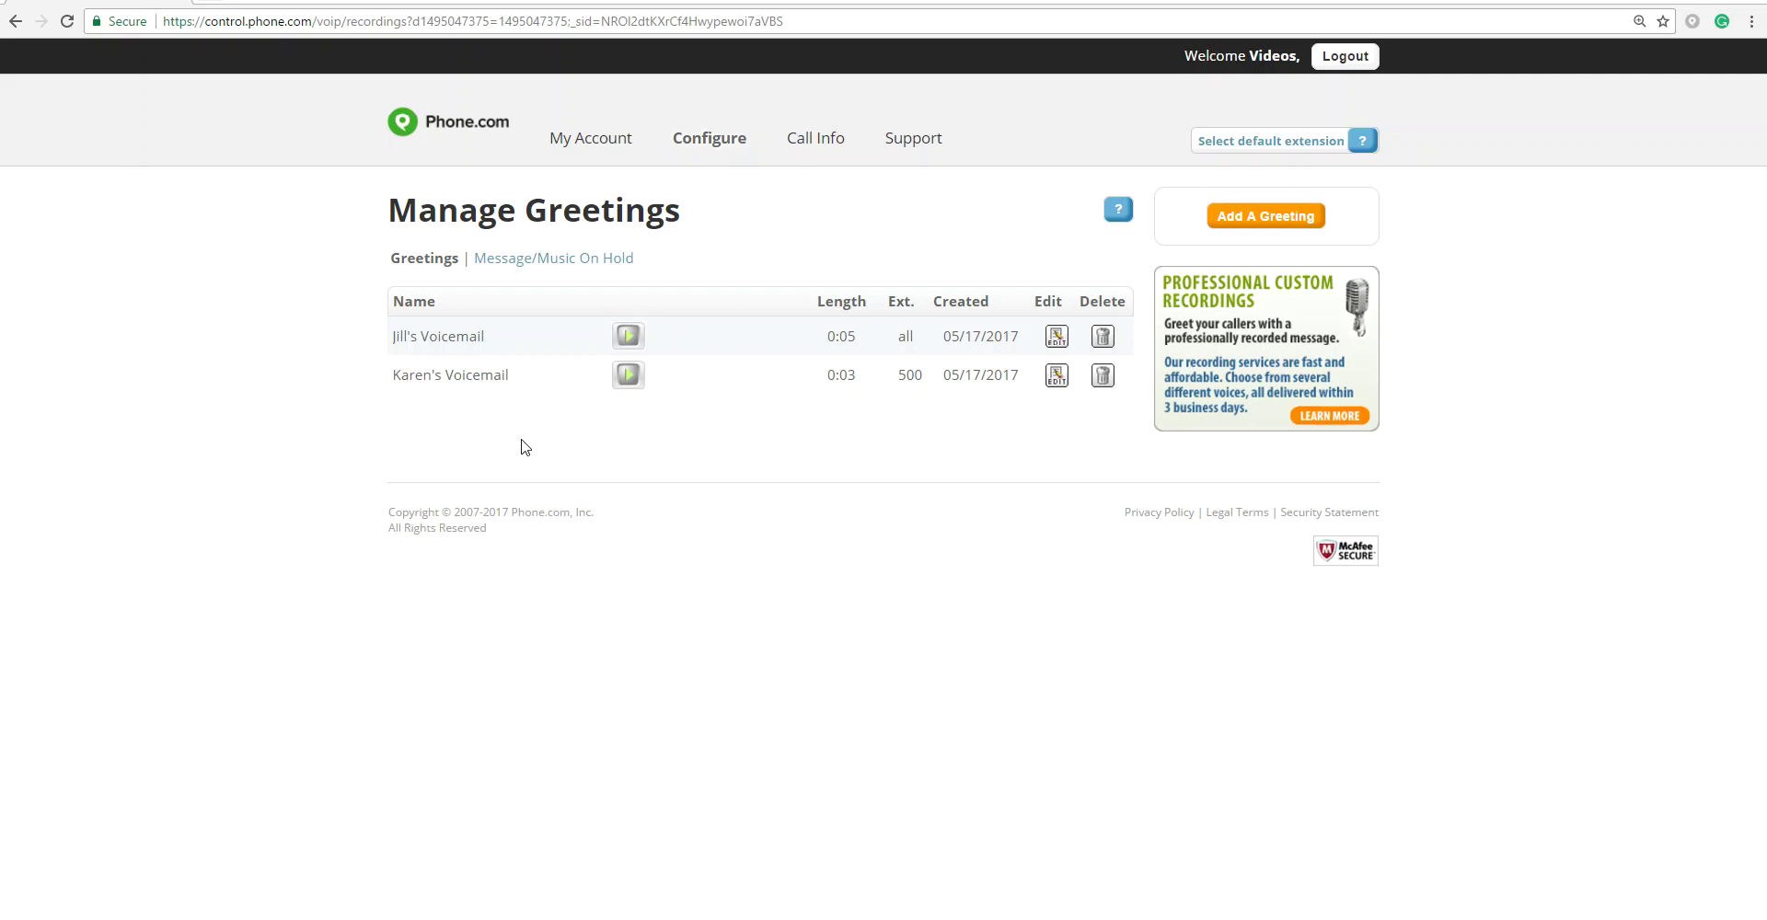
left_click(699, 142)
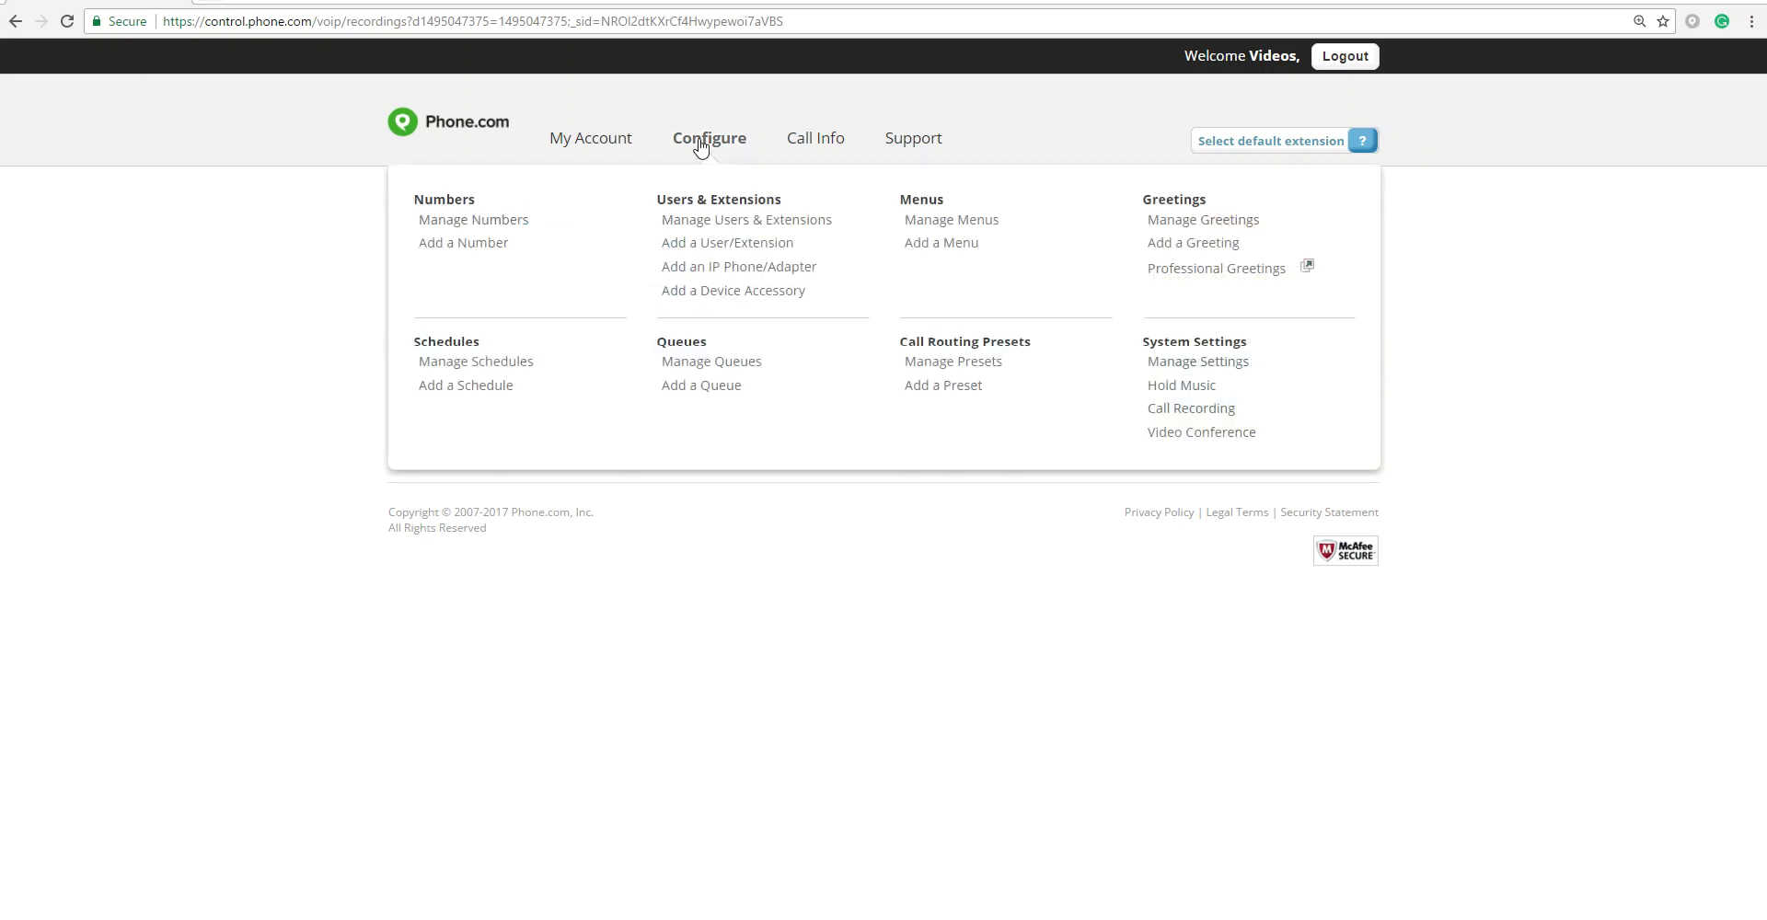
Go to Manage Users & Extensions and open extension 500's settings
left_click(689, 217)
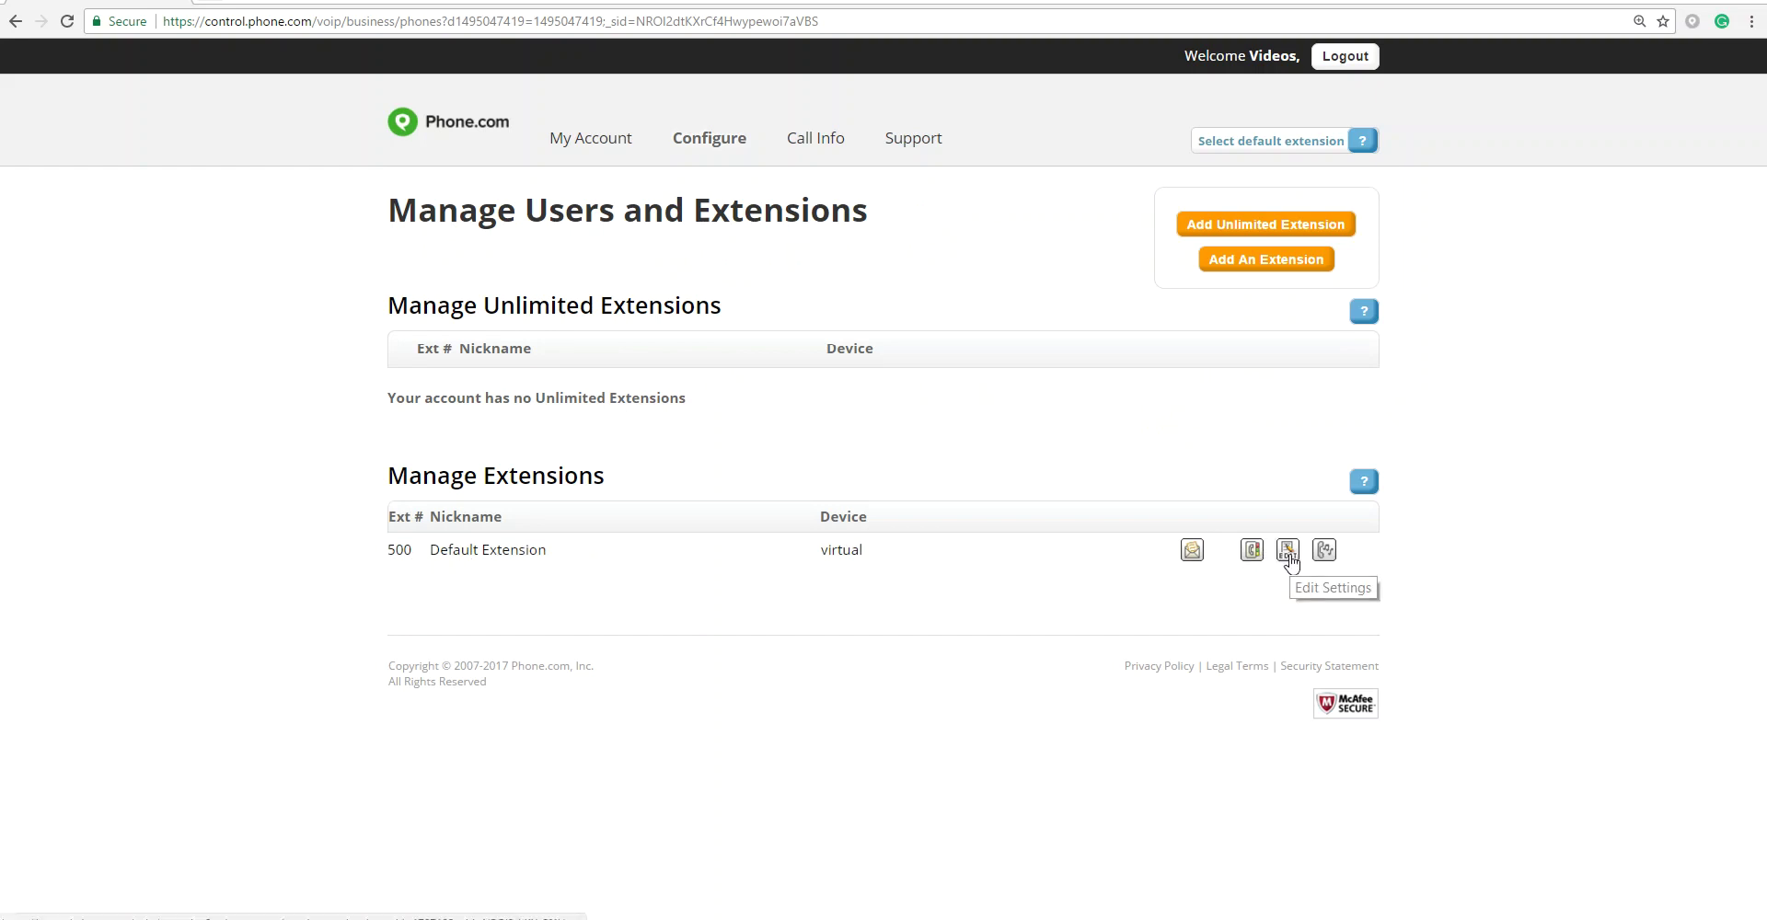
left_click(1288, 552)
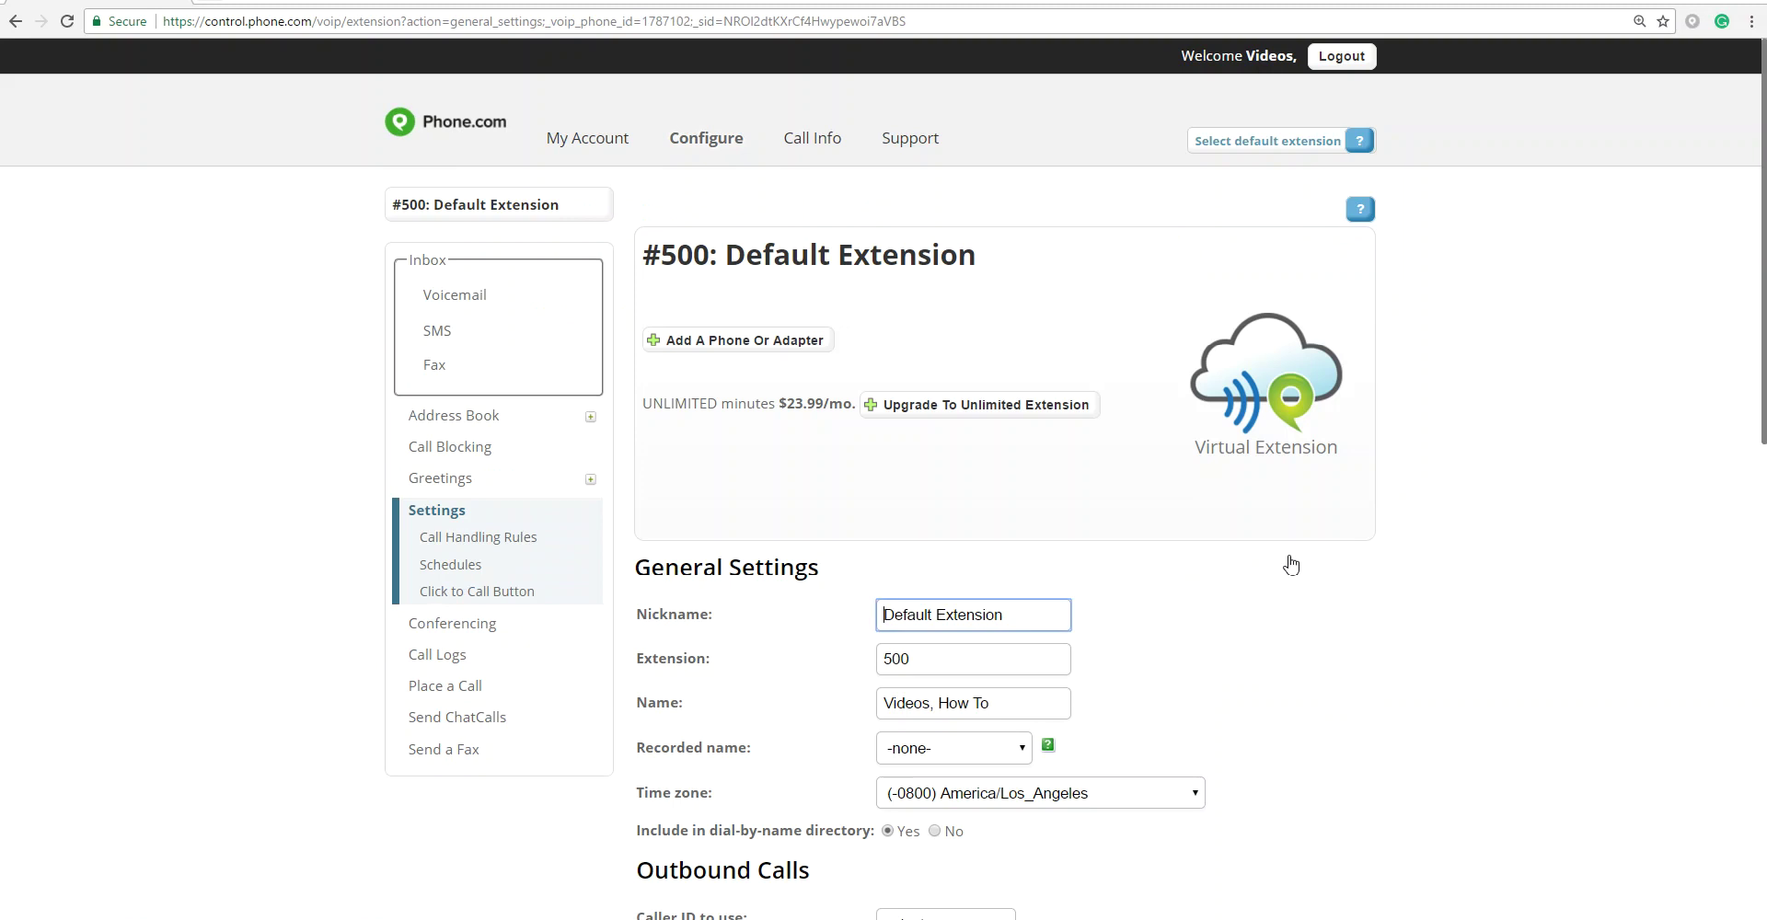
Set extension 500's greeting as Standard, the all-extensions greeting as Alternate, and uncheck the after-greeting message
scroll(1288, 559, "down", 8)
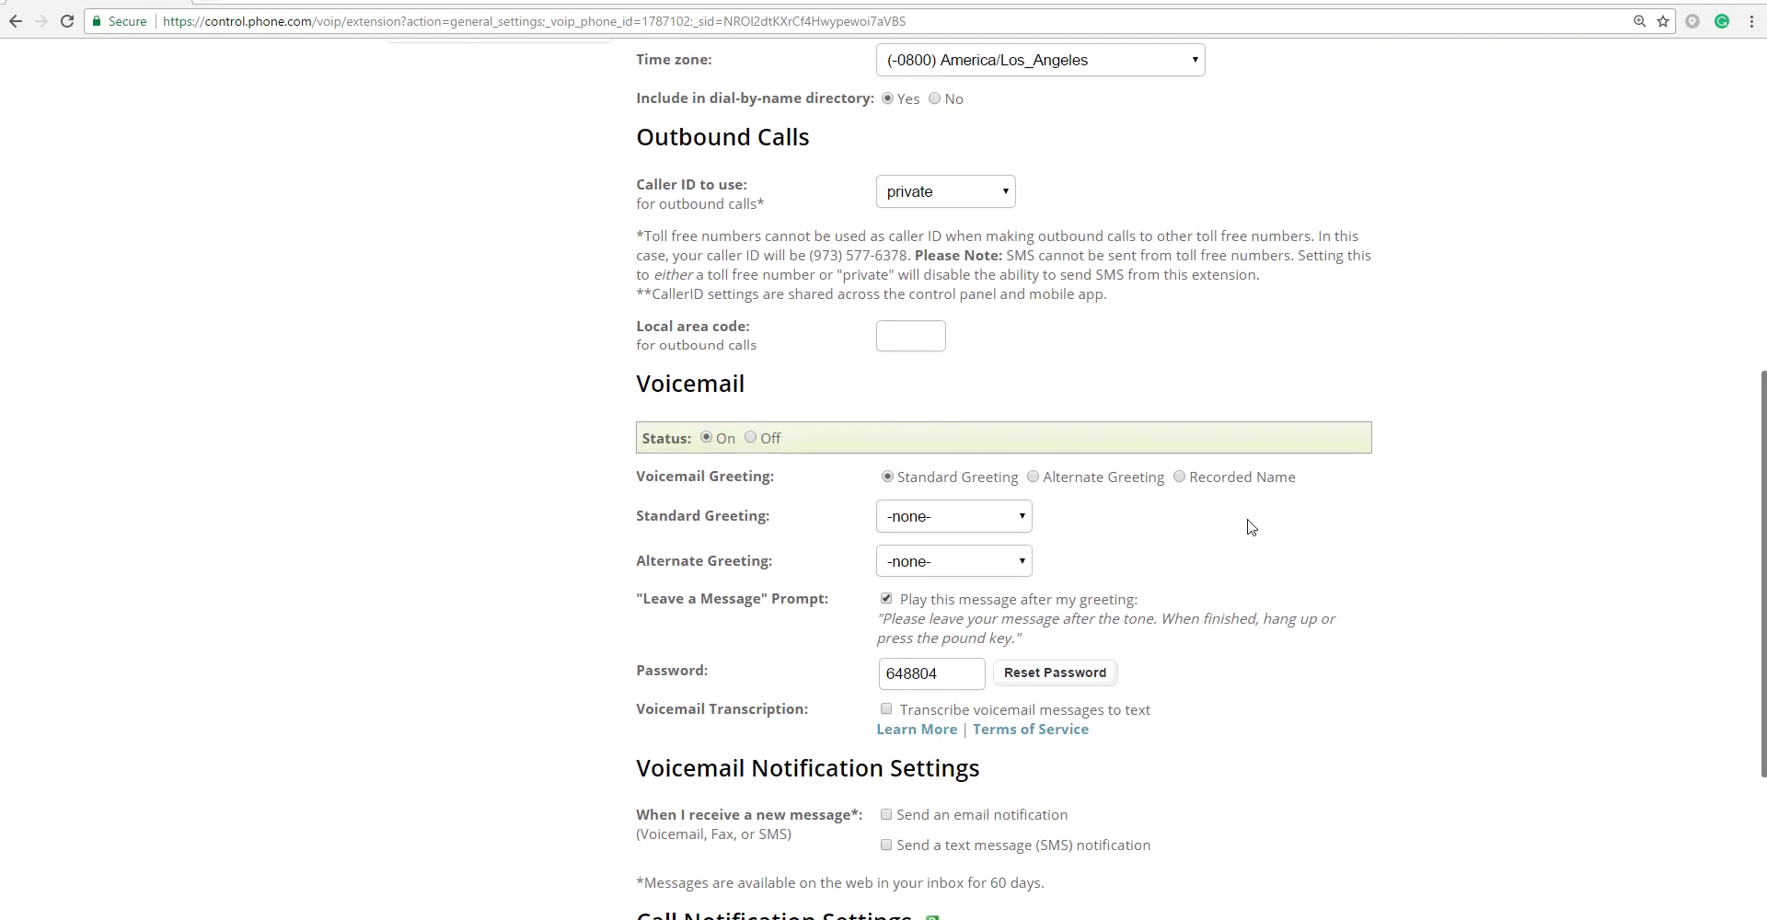
scroll(1251, 526, "down", 2)
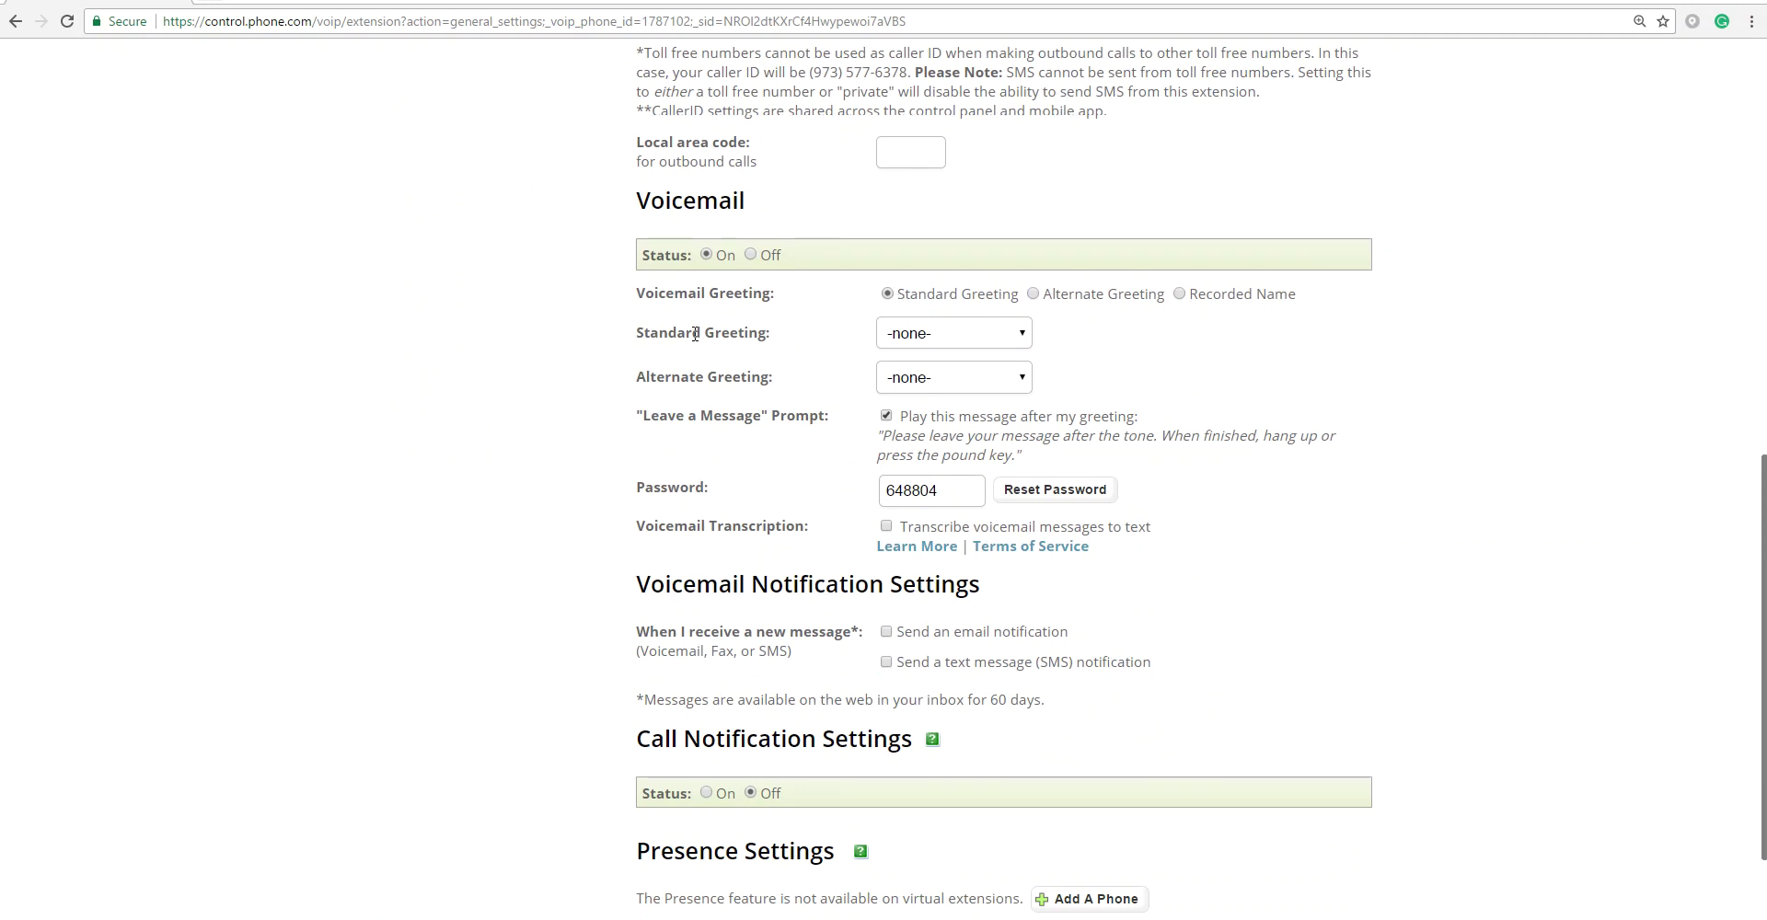
left_click(943, 337)
left_click(960, 341)
left_click(960, 341)
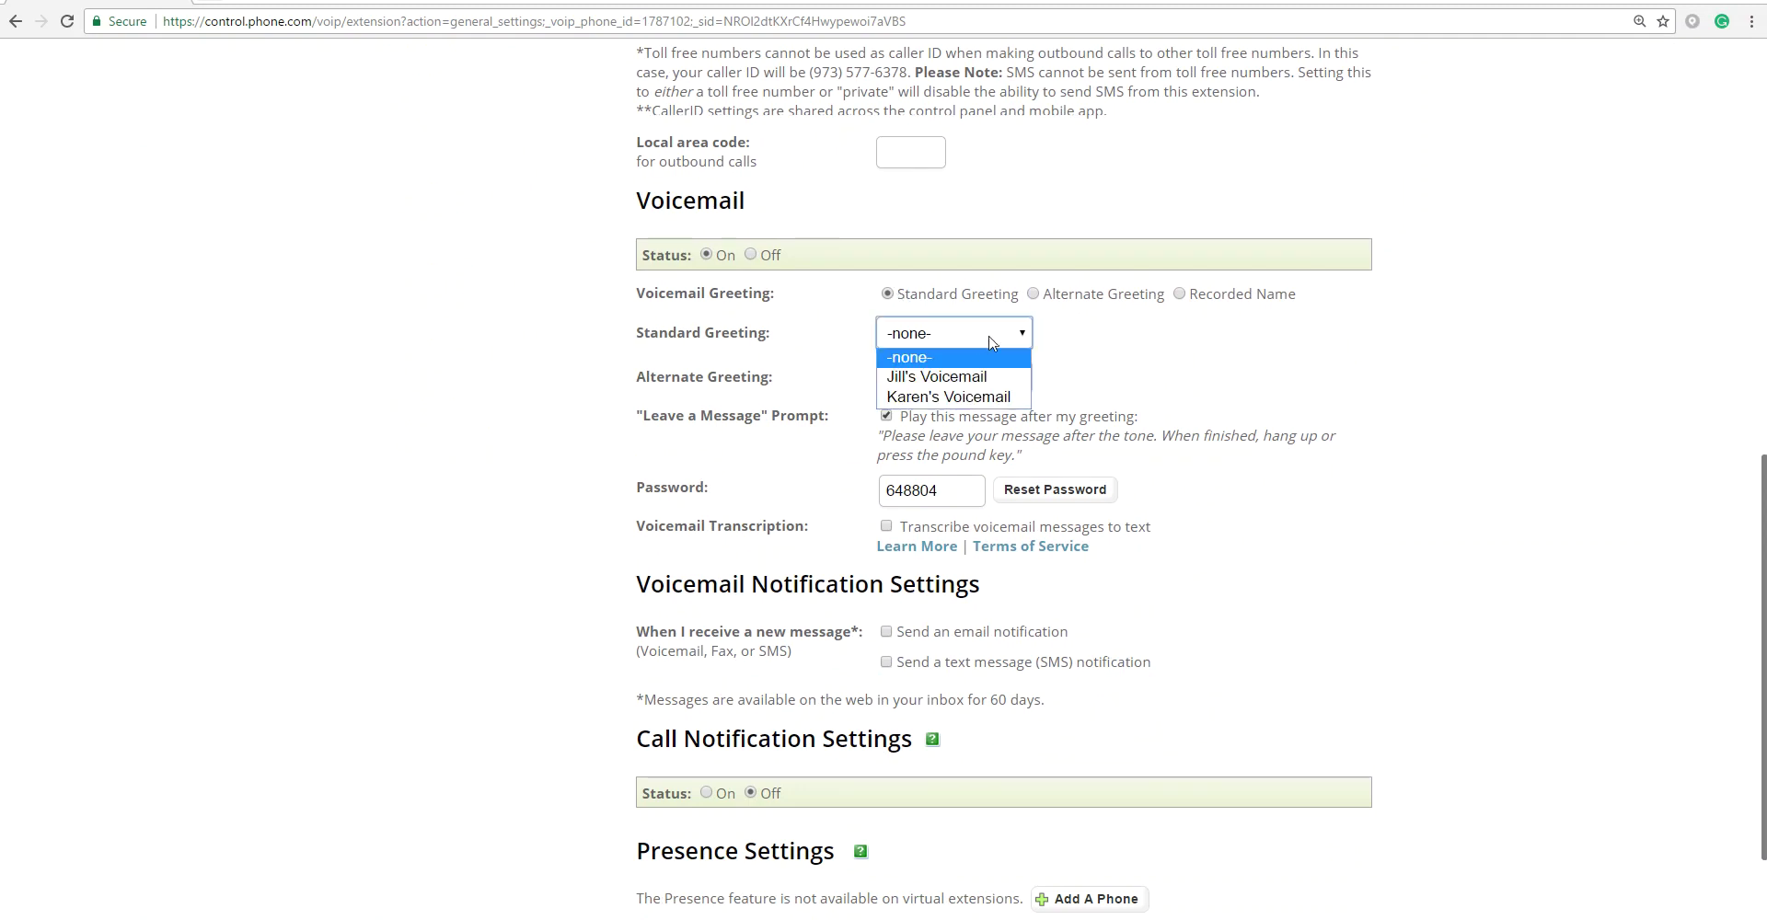
left_click(994, 401)
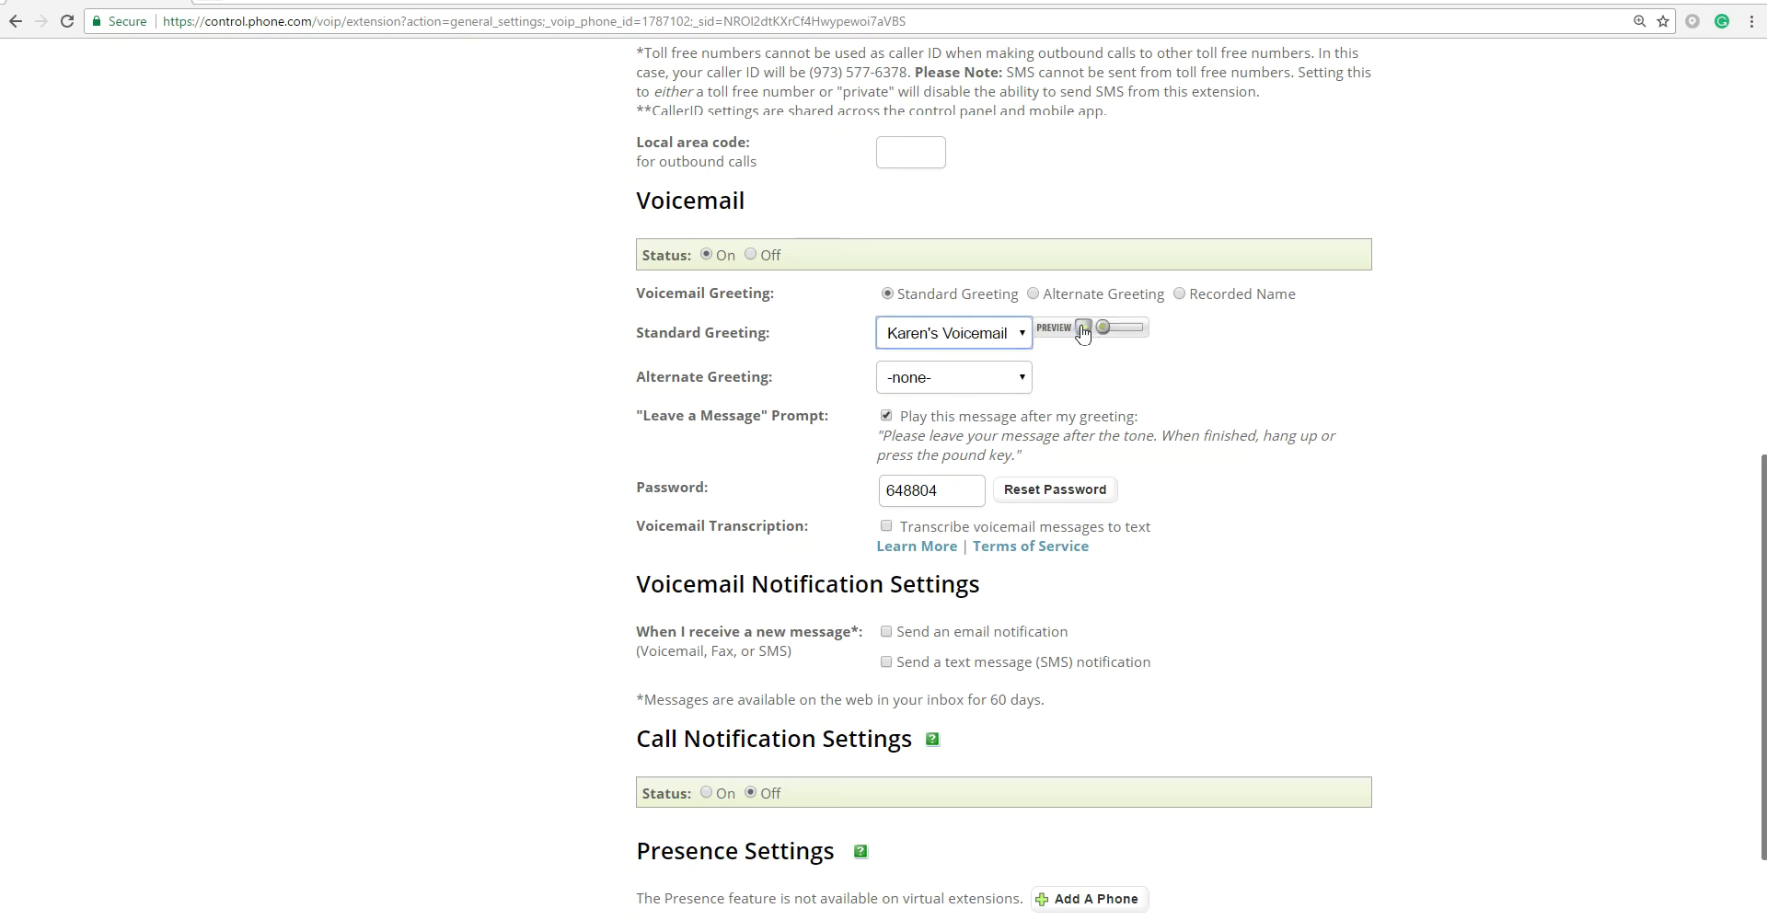
left_click(966, 387)
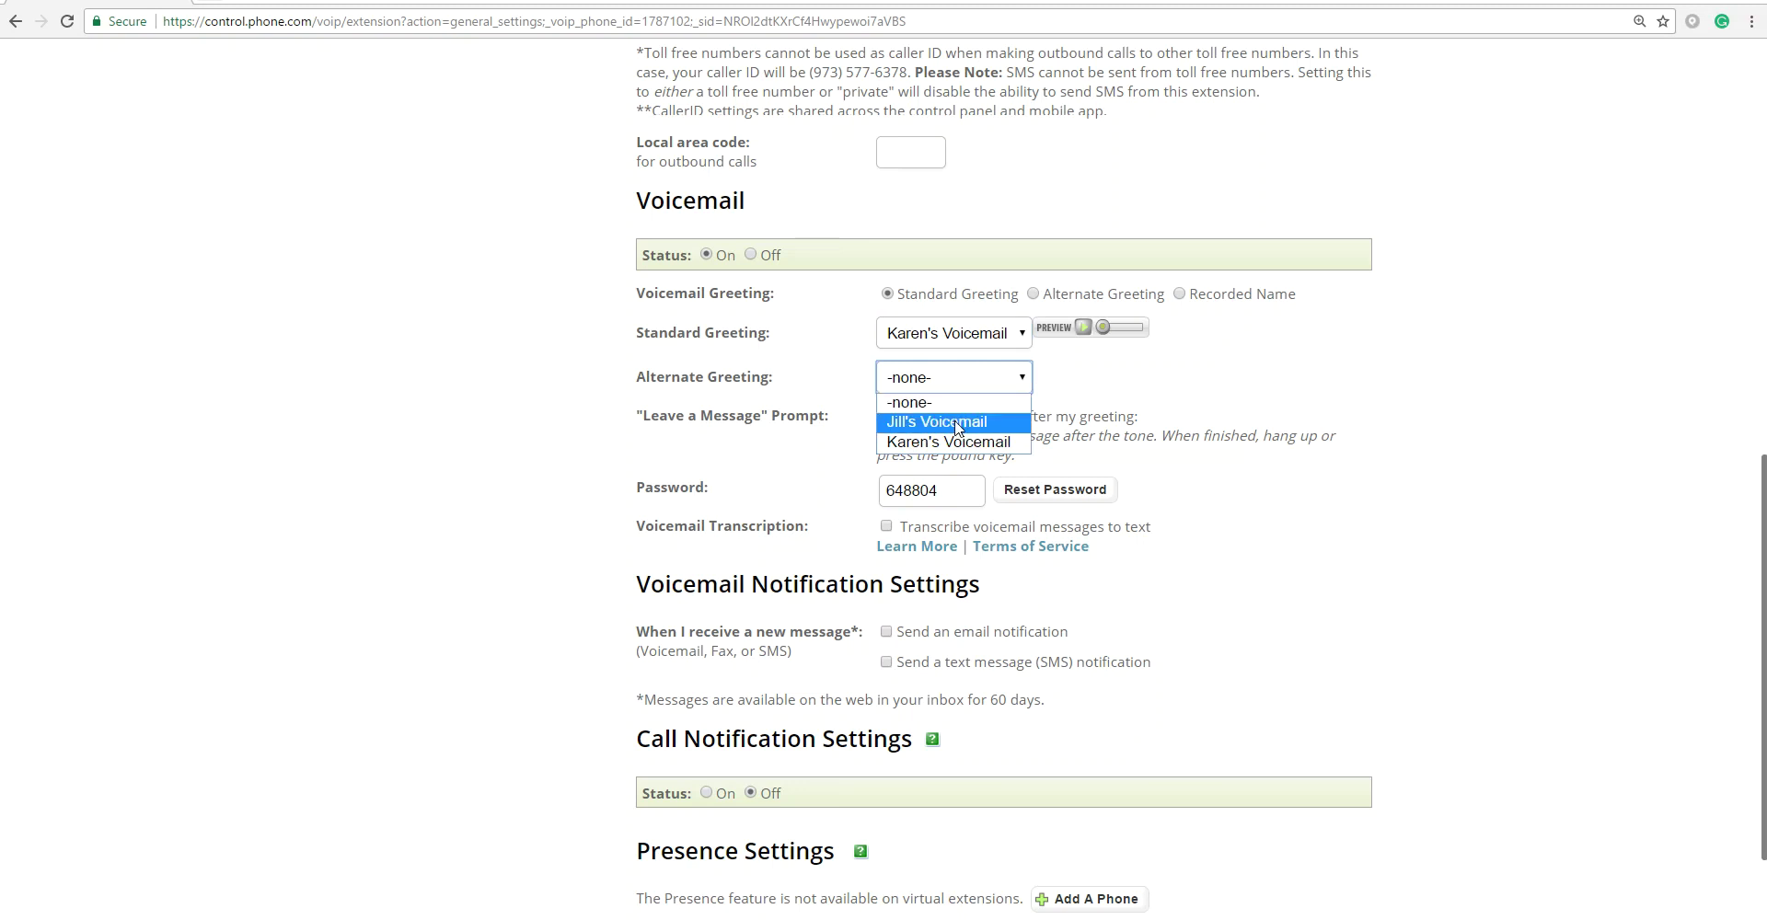
left_click(957, 423)
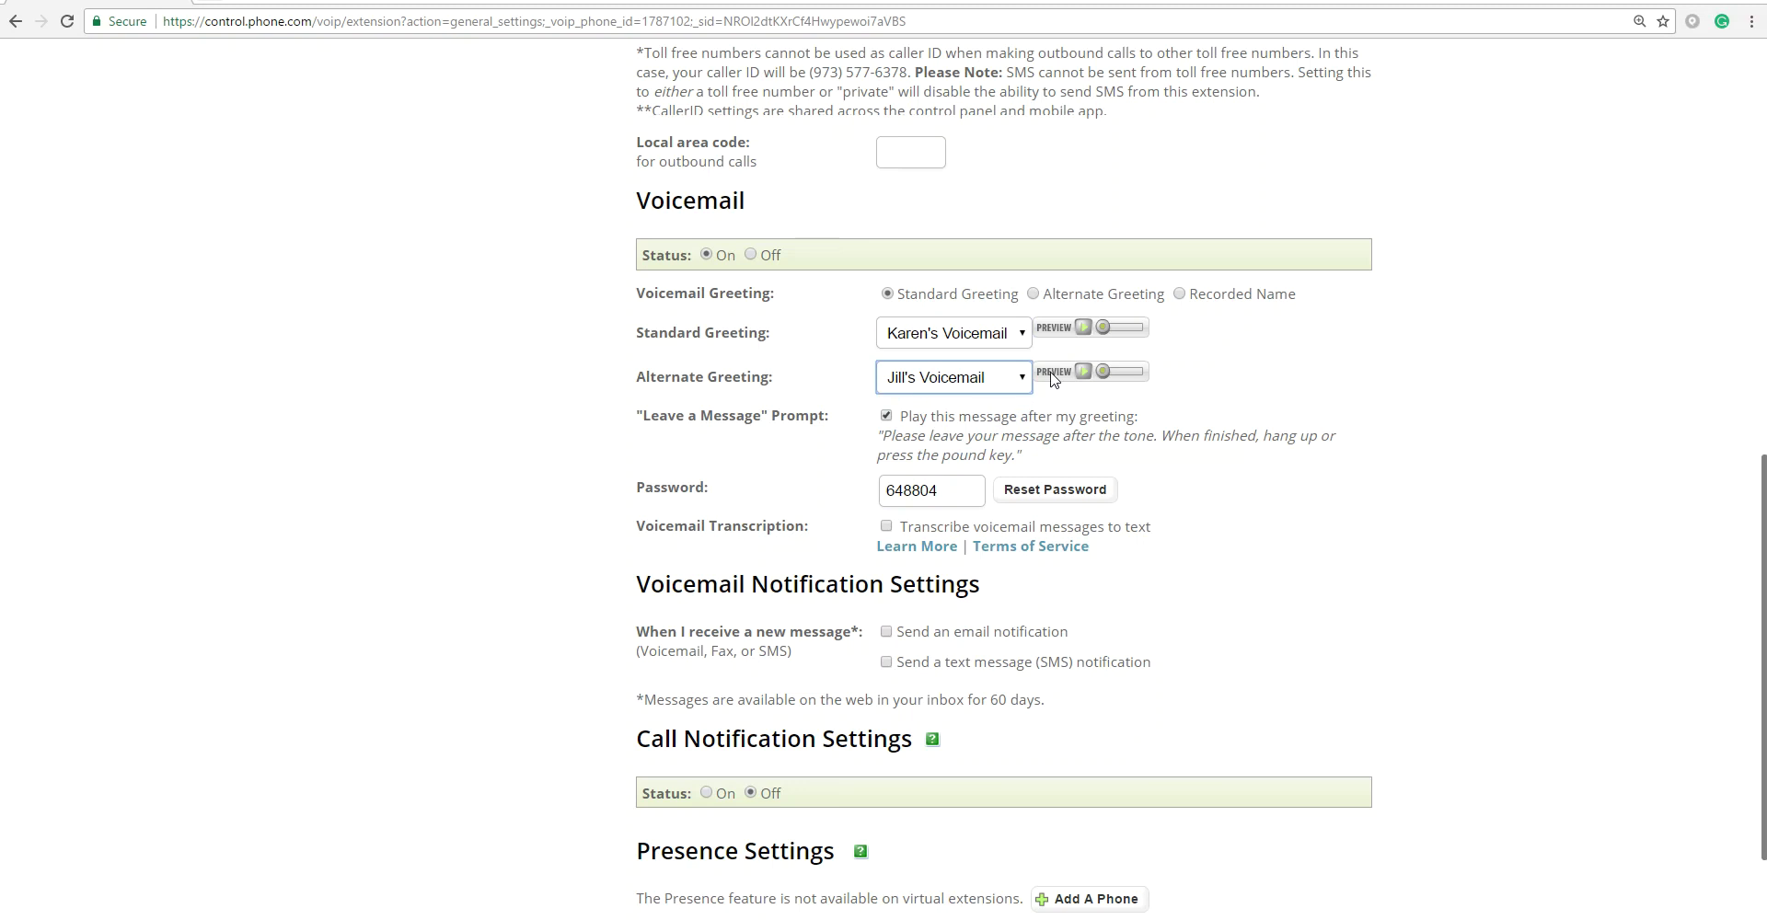
left_click(887, 417)
left_click(888, 417)
Enable SMS notification for new voicemail, leaving the leave-a-message prompt and email notification off
left_click(885, 417)
left_click(884, 417)
left_click(887, 633)
left_click(886, 634)
left_click(886, 662)
left_click(887, 632)
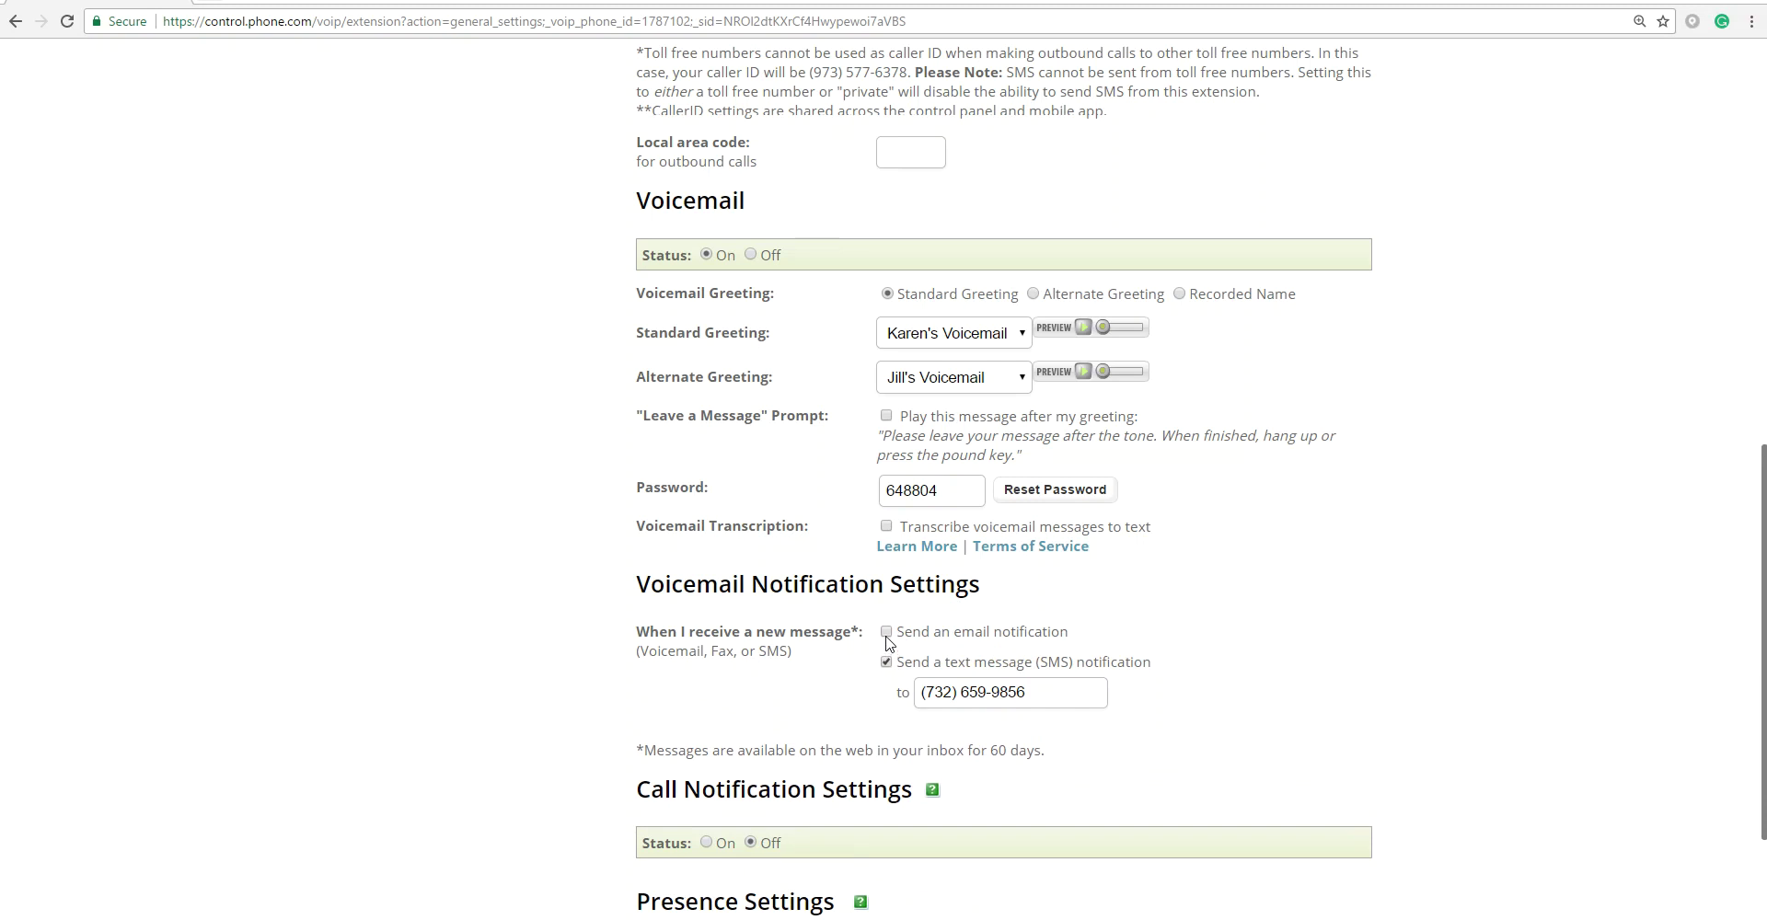
left_click(886, 632)
left_click(887, 662)
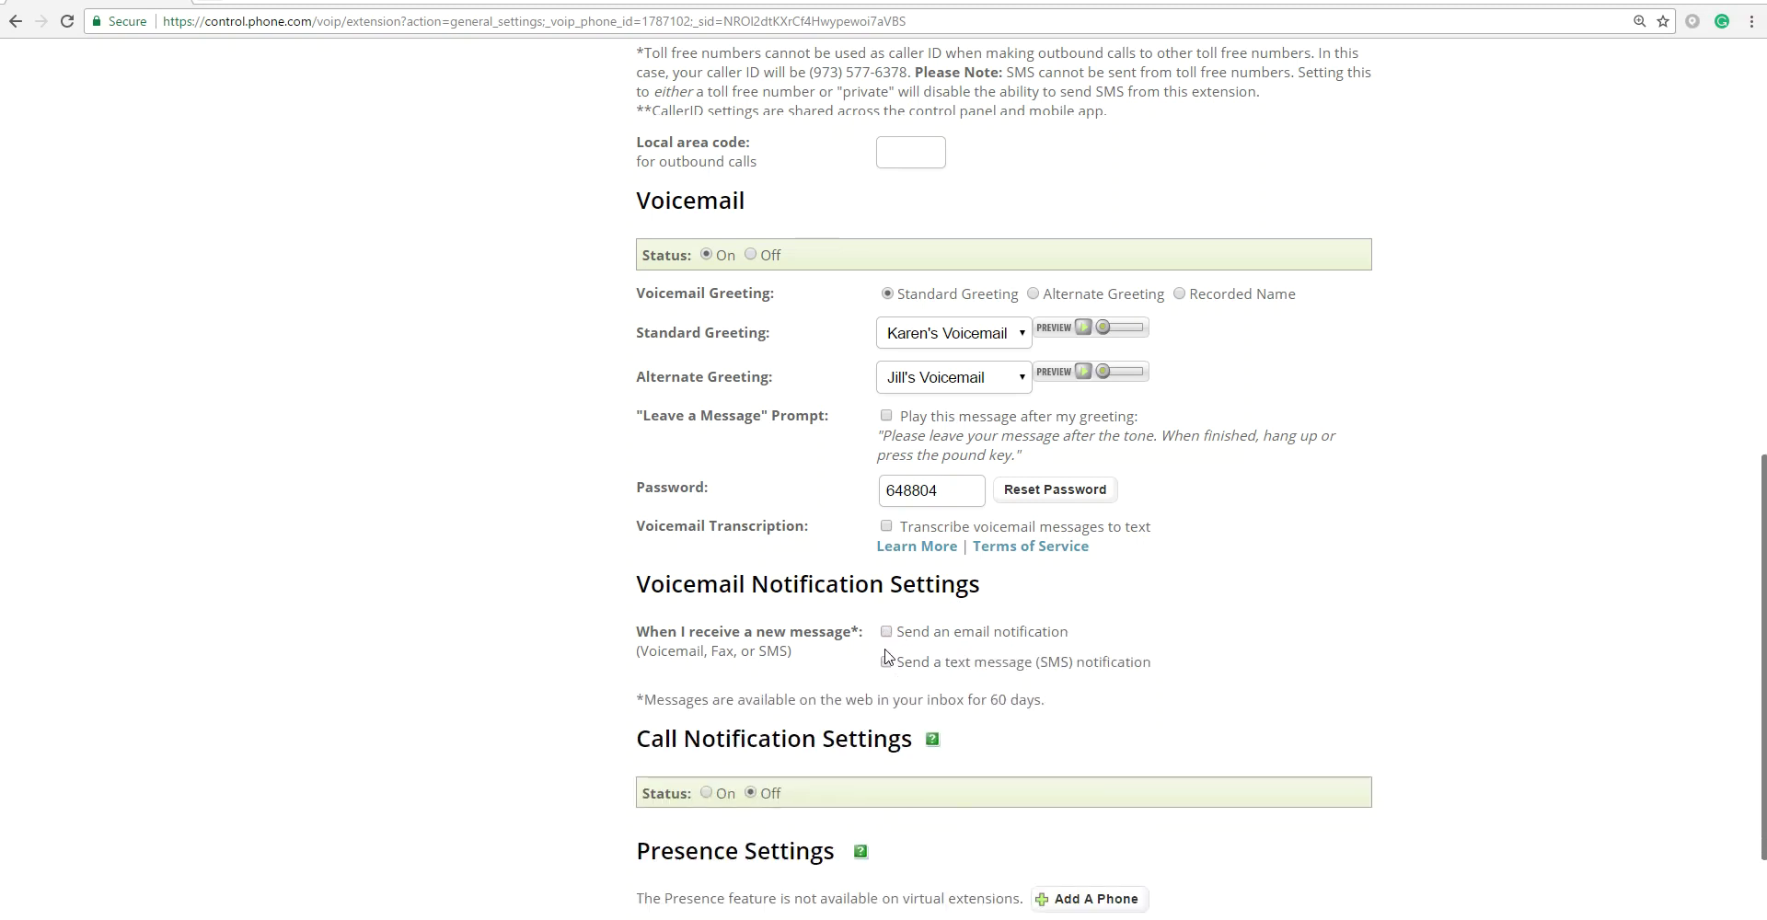
left_click(886, 662)
Save extension 500's voicemail settings and return to the presentation slides
scroll(1140, 663, "down", 2)
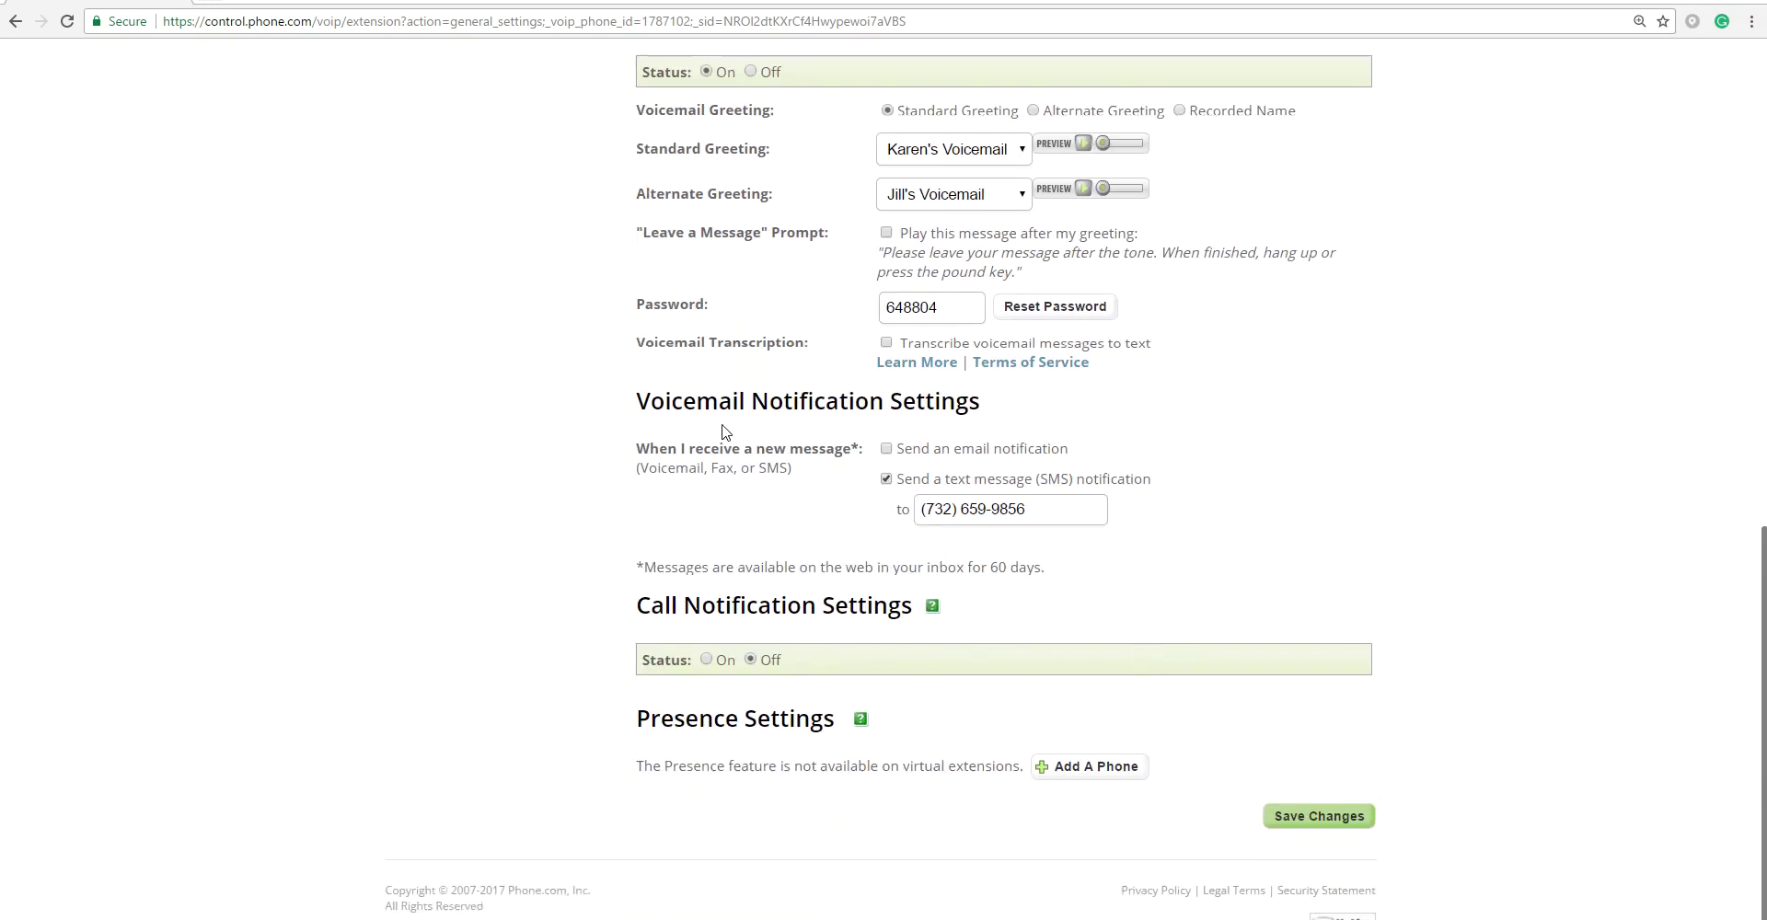
left_click(1322, 821)
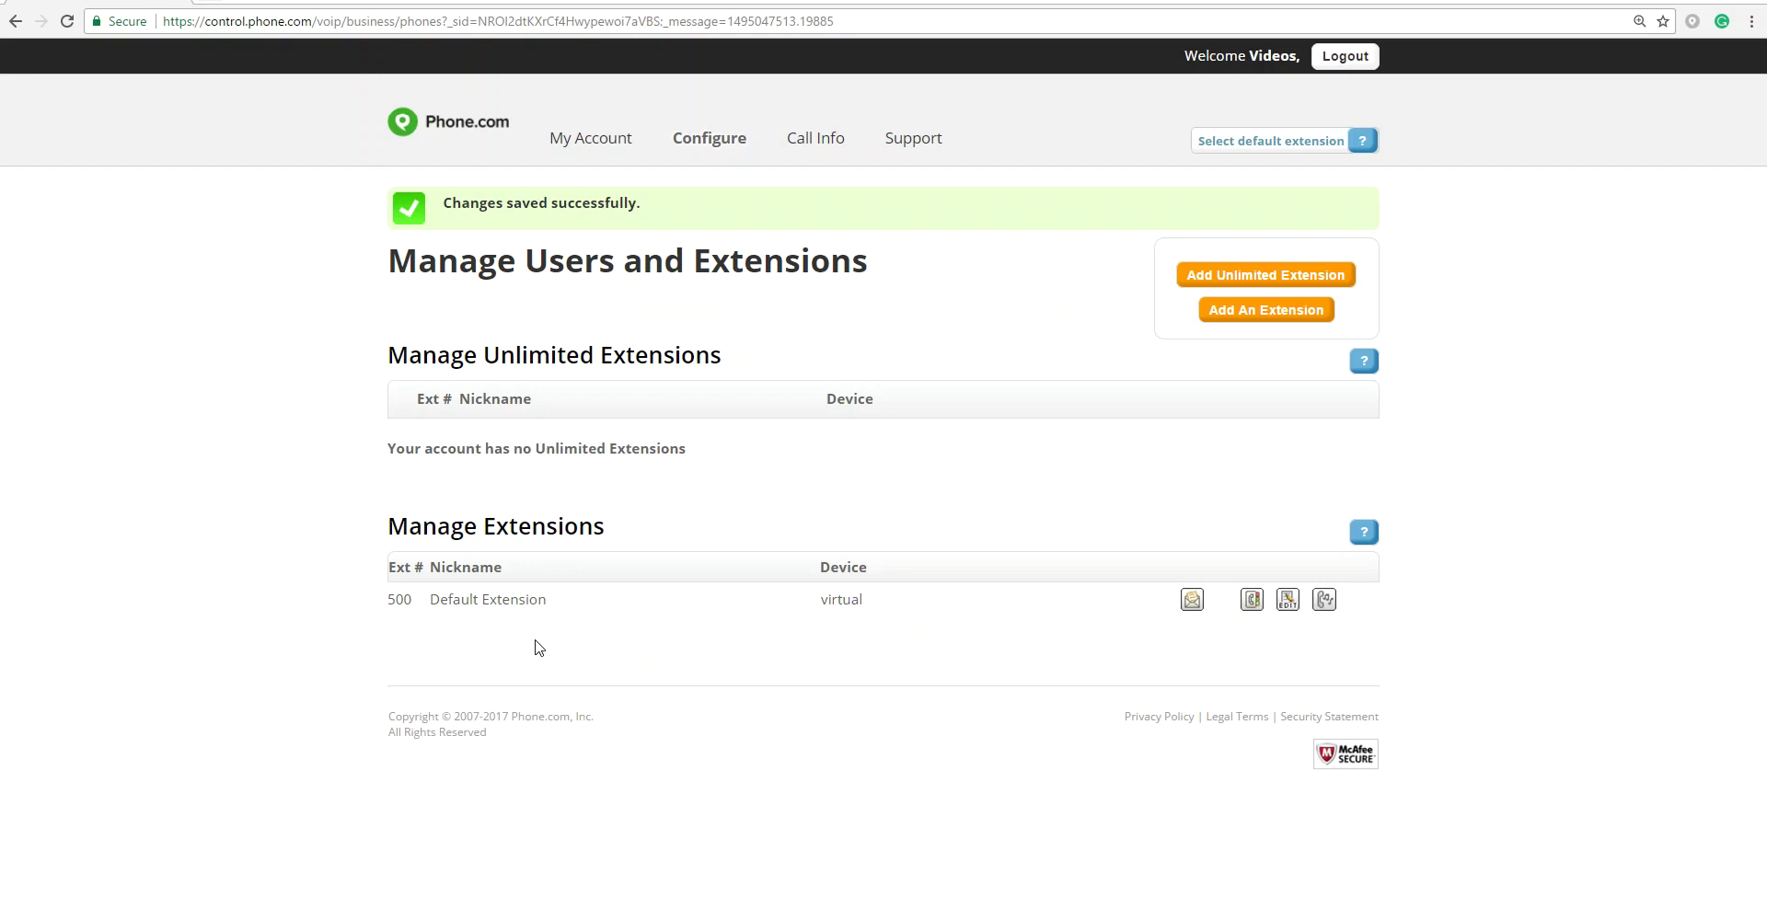
key("alt+Tab")
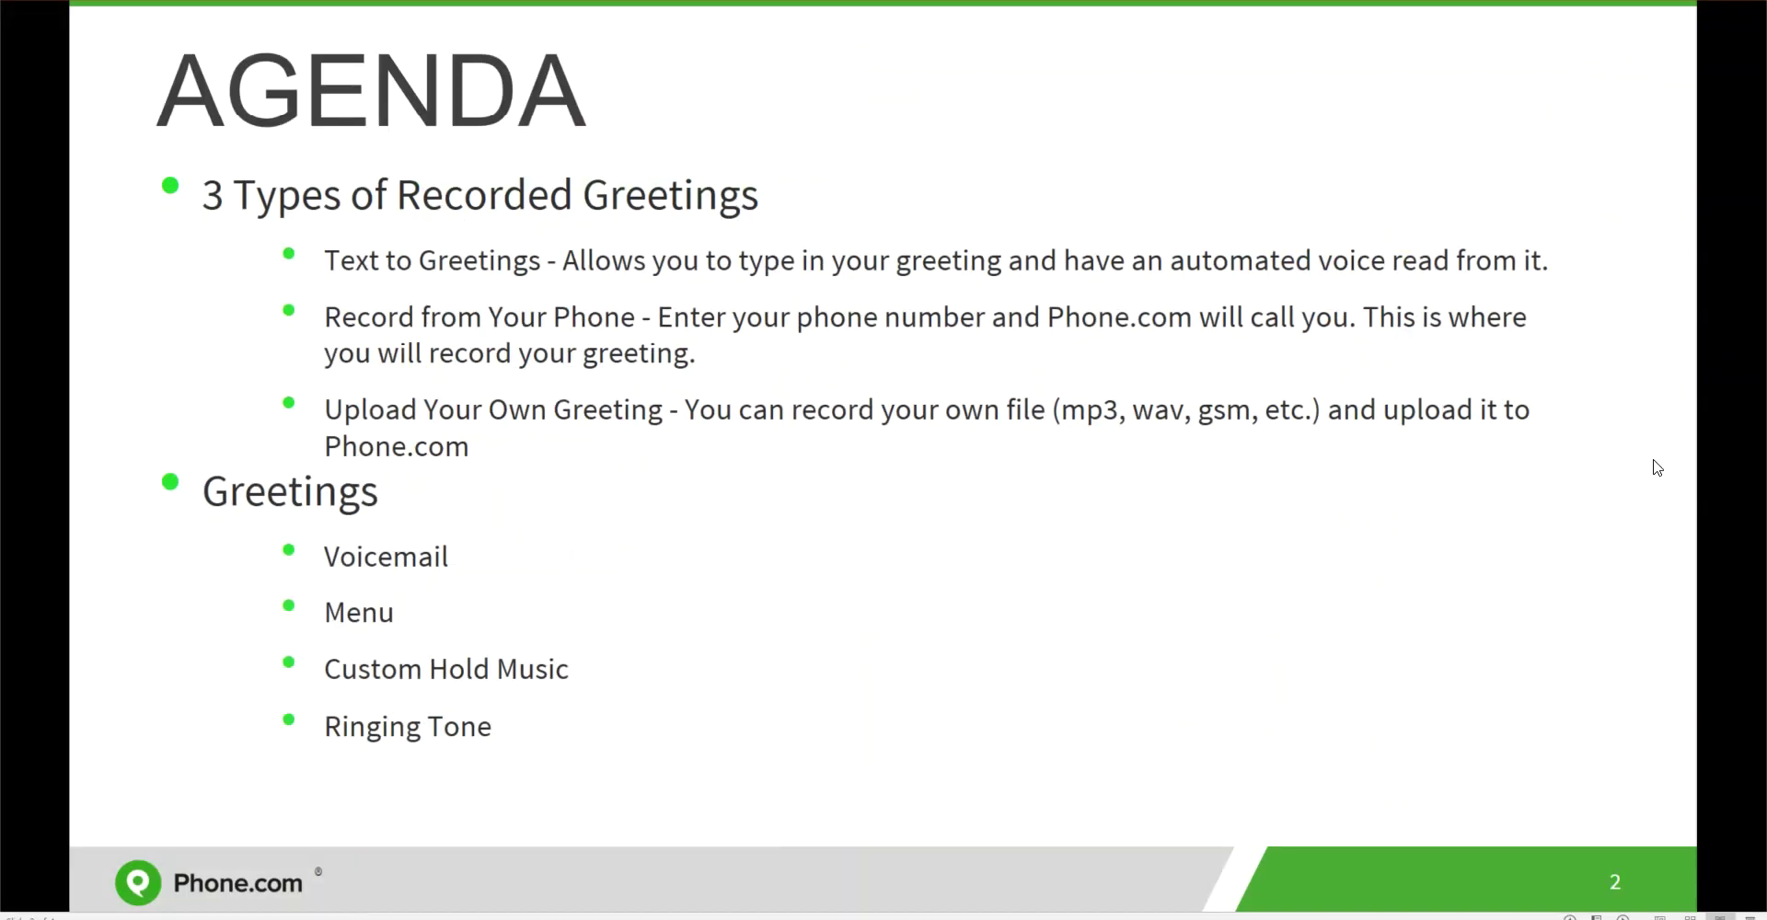